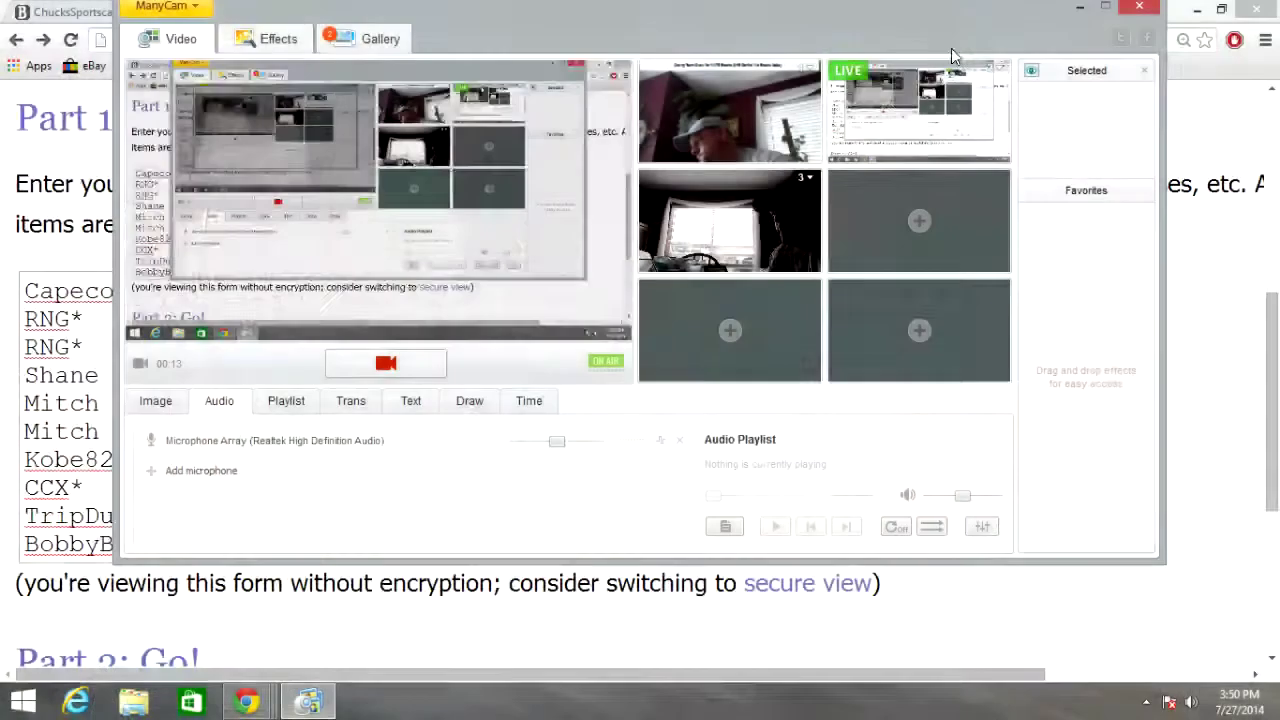
# Minimize the ManyCam window and add the next seven participant names, one per line
pyautogui.click(1080, 7)
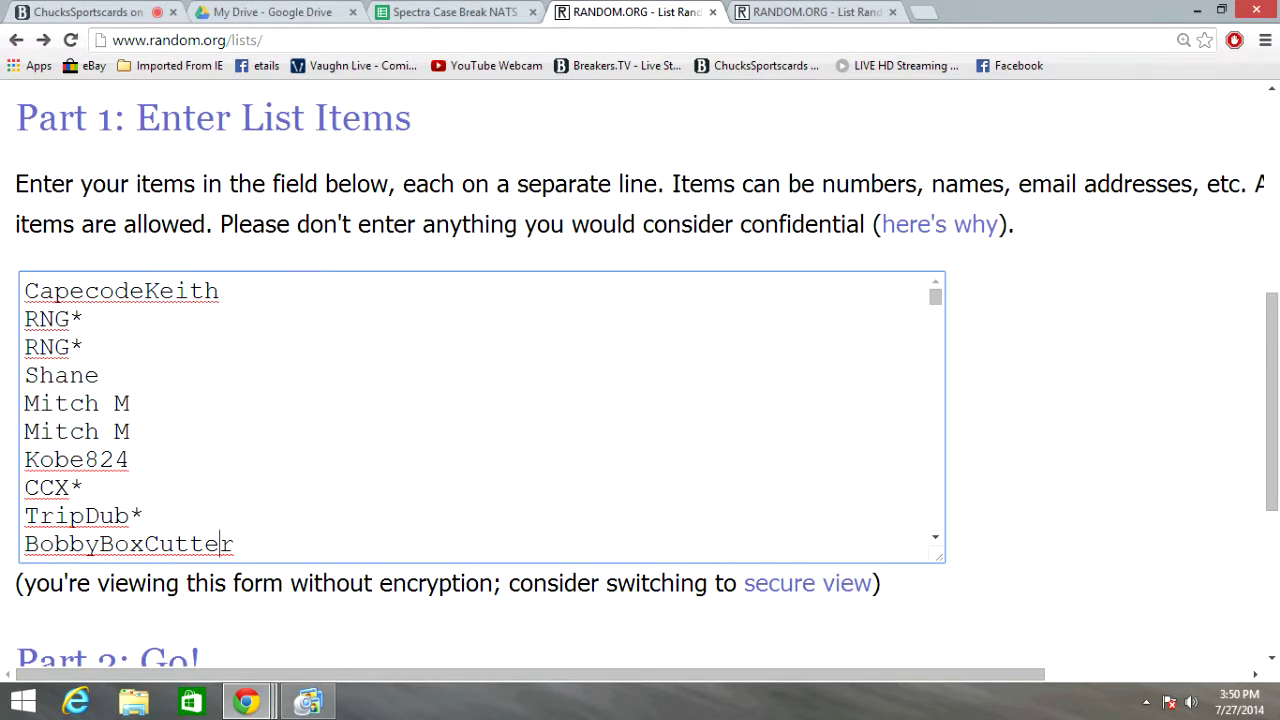
pyautogui.press('Return')
pyautogui.write('RNG *')
pyautogui.press('Return')
pyautogui.write('Bryce808*')
pyautogui.press('Return')
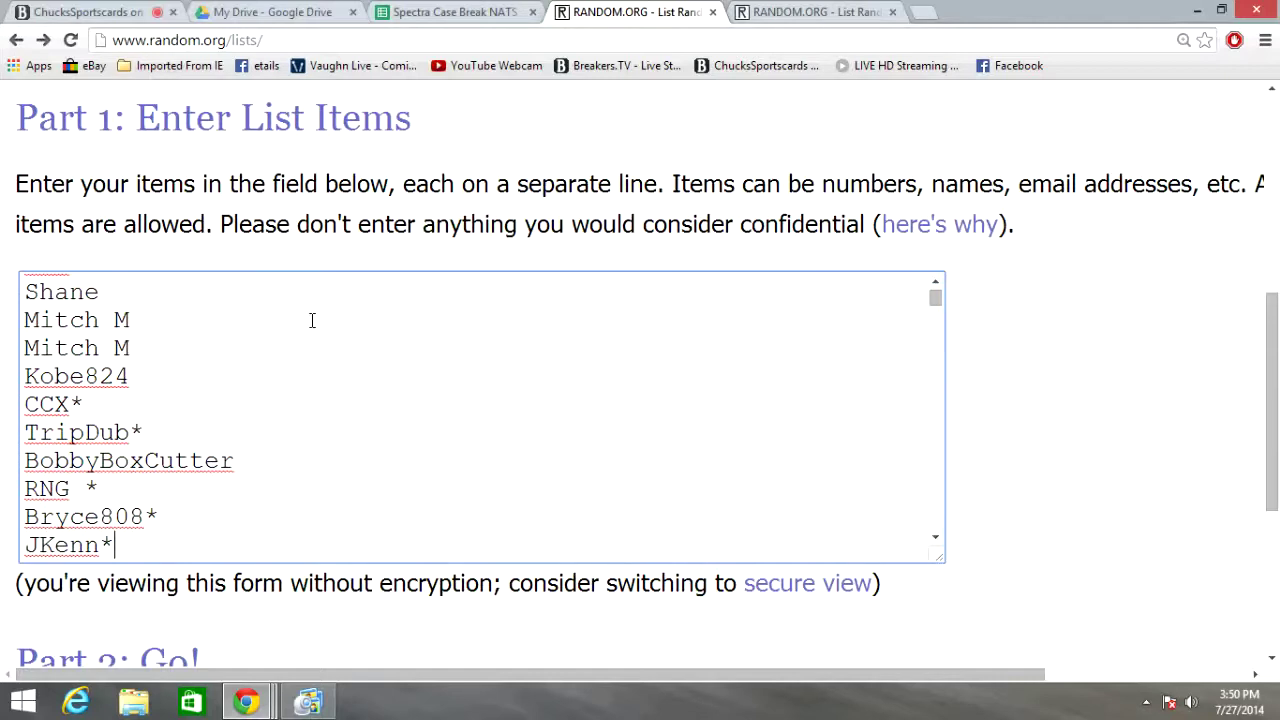
pyautogui.press('Return')
pyautogui.write('Johnny5card*')
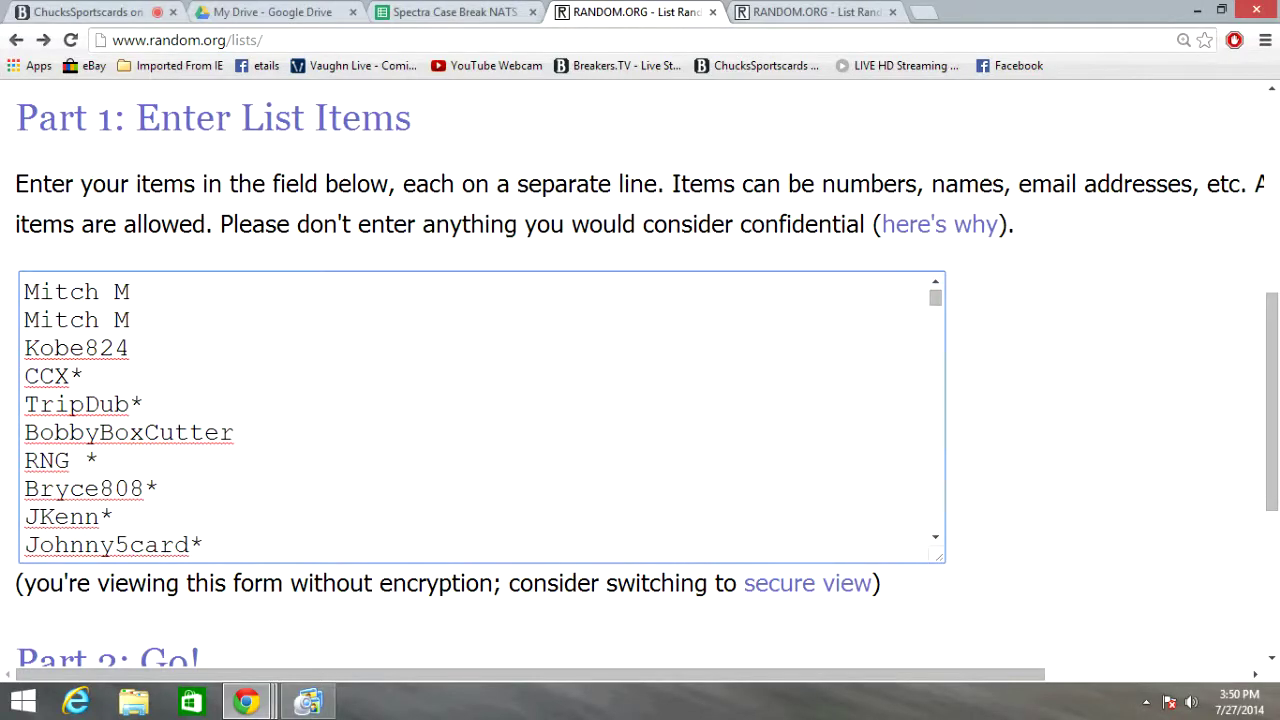
pyautogui.press('Return')
pyautogui.write('GSW0716*')
pyautogui.press('Return')
pyautogui.write('BoxBreakingBuzz*')
pyautogui.press('Return')
pyautogui.write('2tuff4U*')
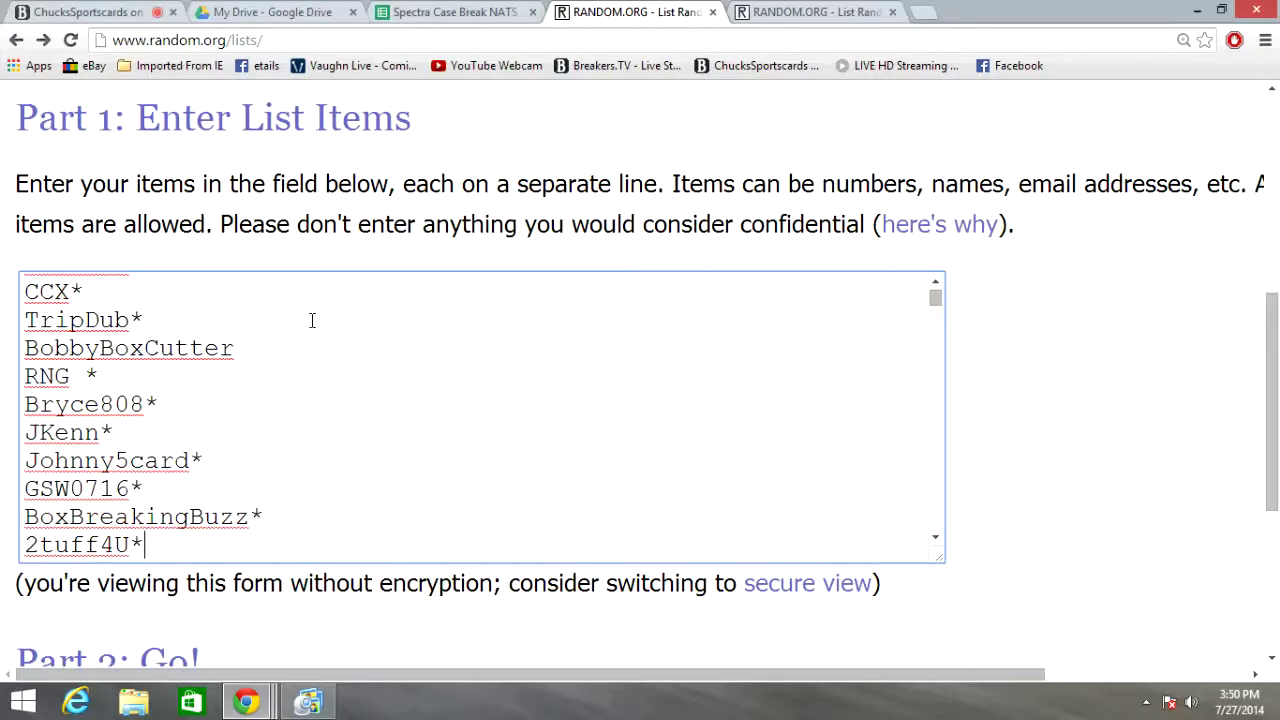
# Enter the remaining participant names one per line to complete the 30-name list
pyautogui.press('Return')
pyautogui.write('RNG *')
pyautogui.press('Return')
pyautogui.write('WillL*')
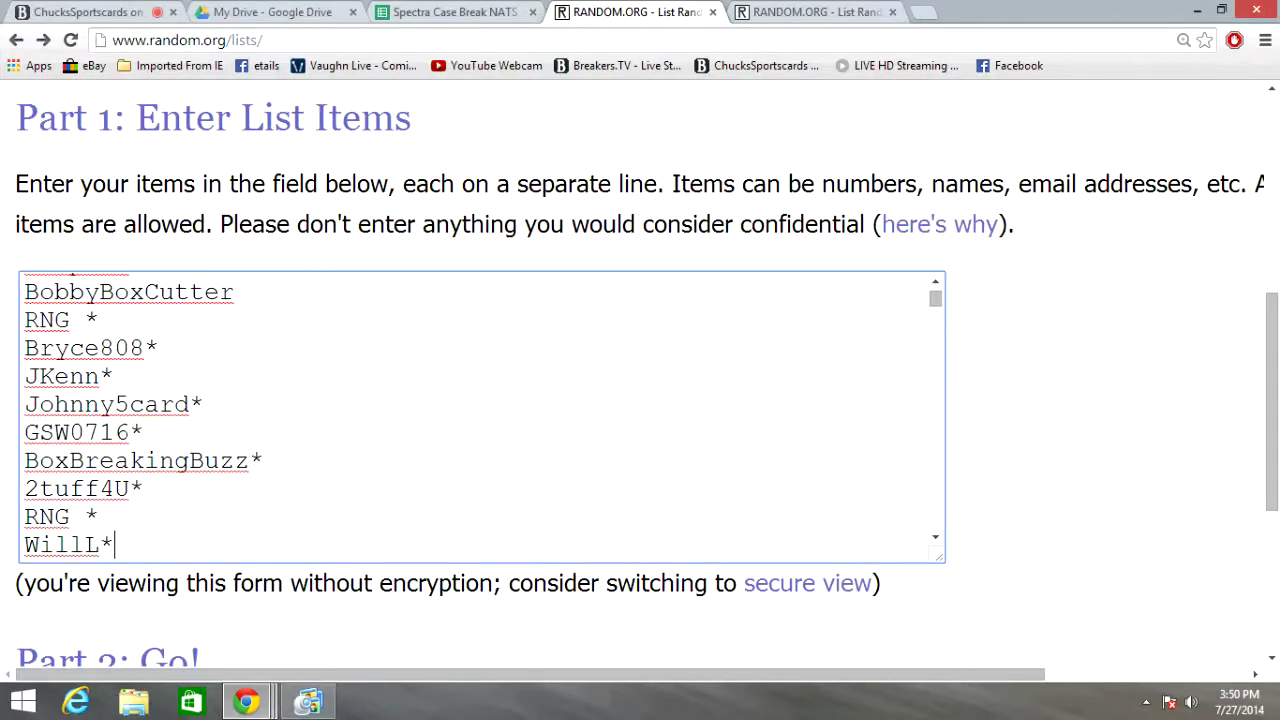
pyautogui.press('Return')
pyautogui.write('WillL*')
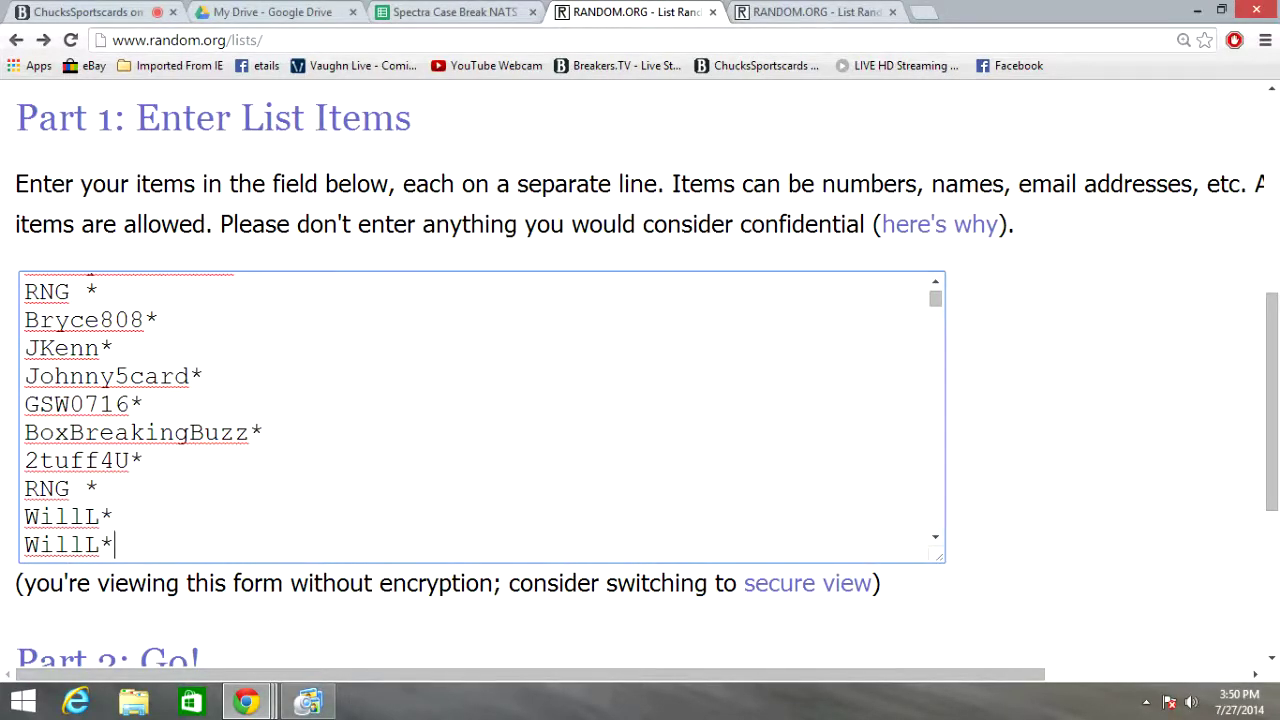
pyautogui.press('Return')
pyautogui.write('RNG *')
pyautogui.press('Return')
pyautogui.write('Petro1717*')
pyautogui.press('Return')
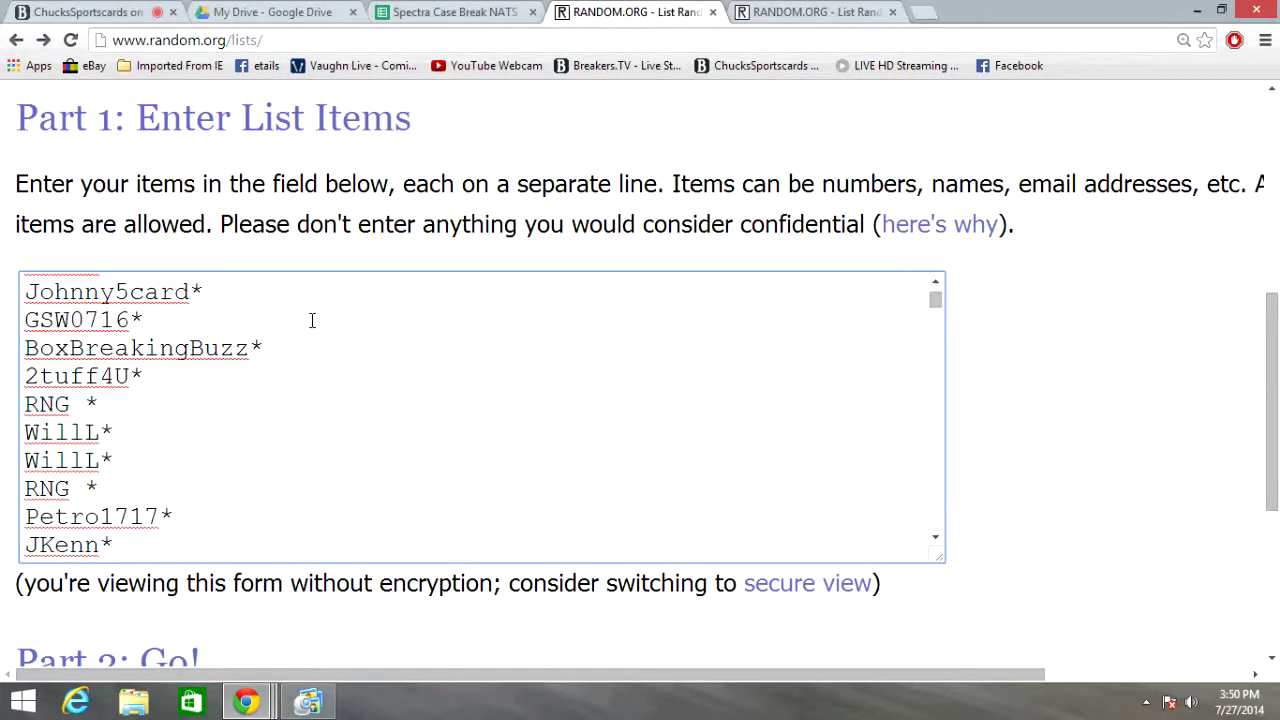
pyautogui.press('Return')
pyautogui.write('CCX*')
pyautogui.press('Return')
pyautogui.write('TripDub*')
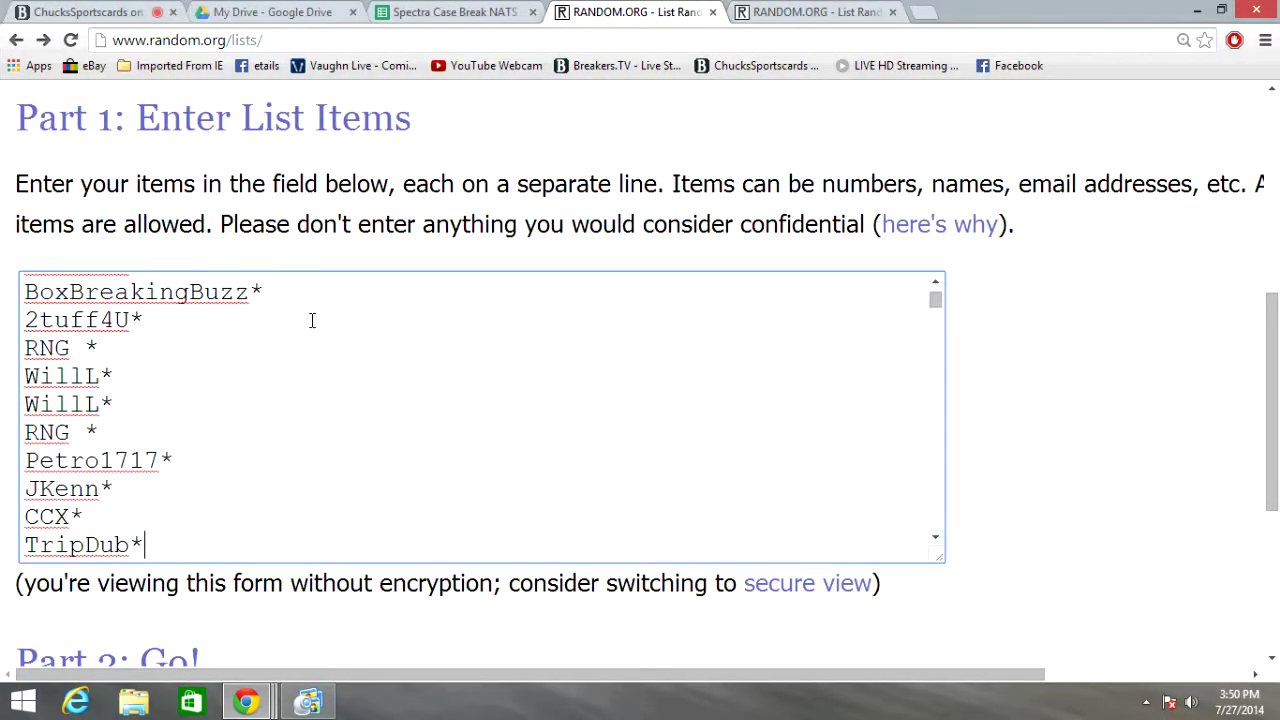
pyautogui.press('Return')
pyautogui.write('Von58')
pyautogui.press('Return')
pyautogui.write('KTA*')
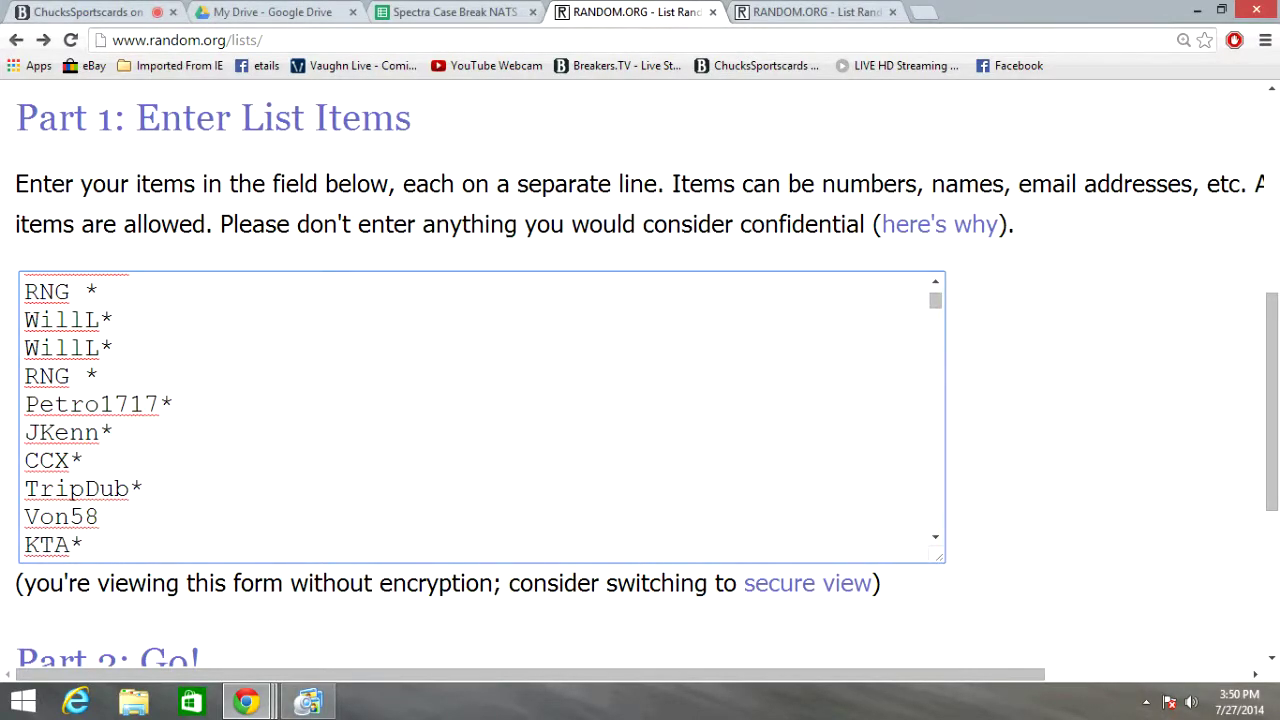
pyautogui.press('Return')
pyautogui.write('Cr0wl3y*')
pyautogui.press('Return')
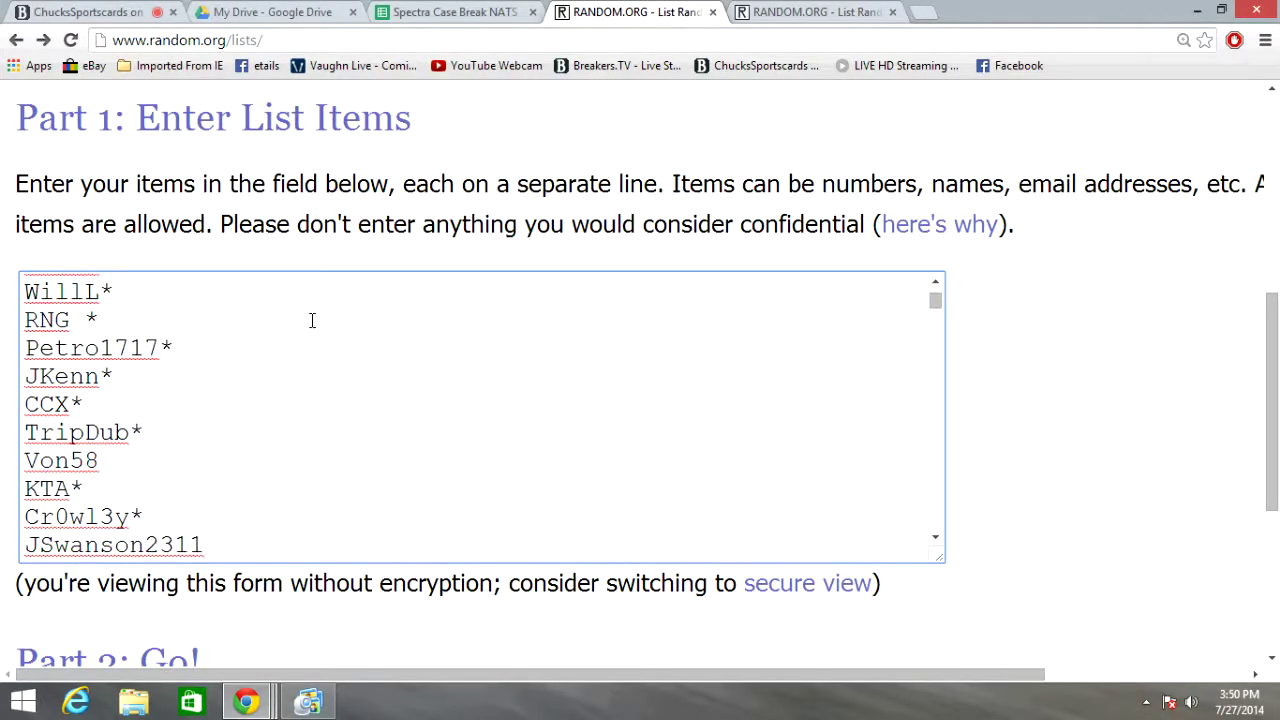
pyautogui.press('Return')
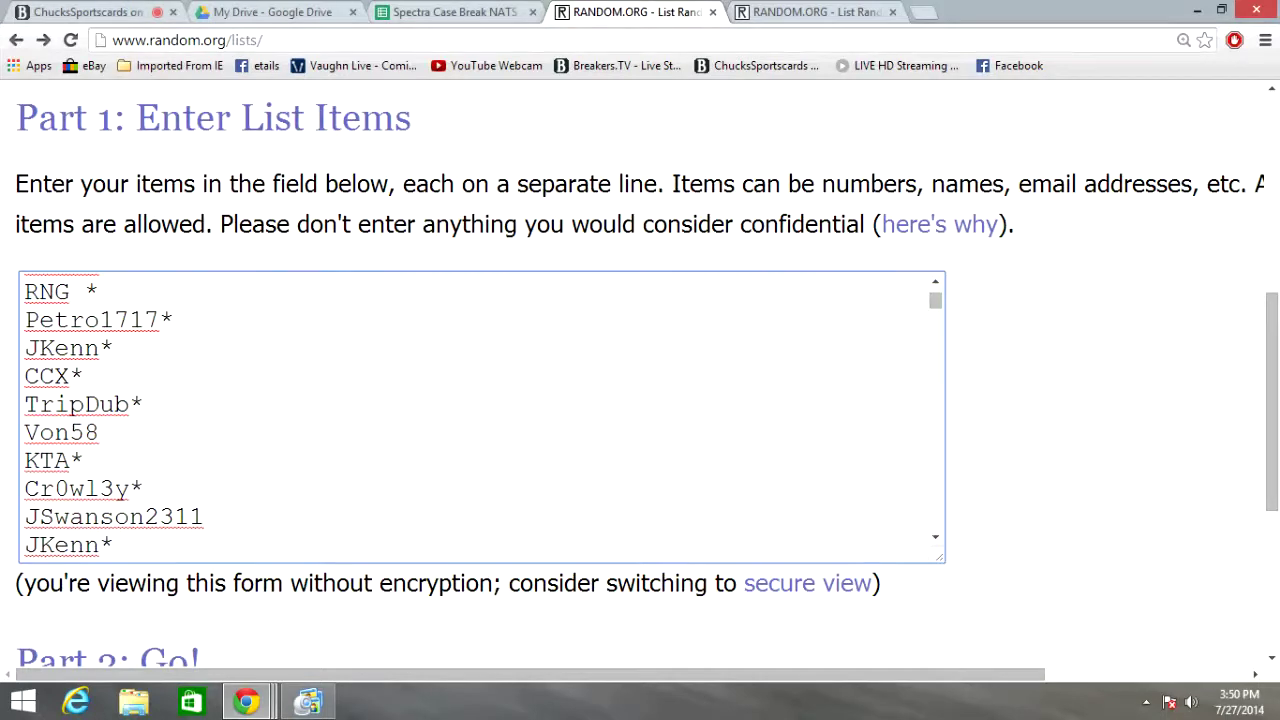
pyautogui.press('Return')
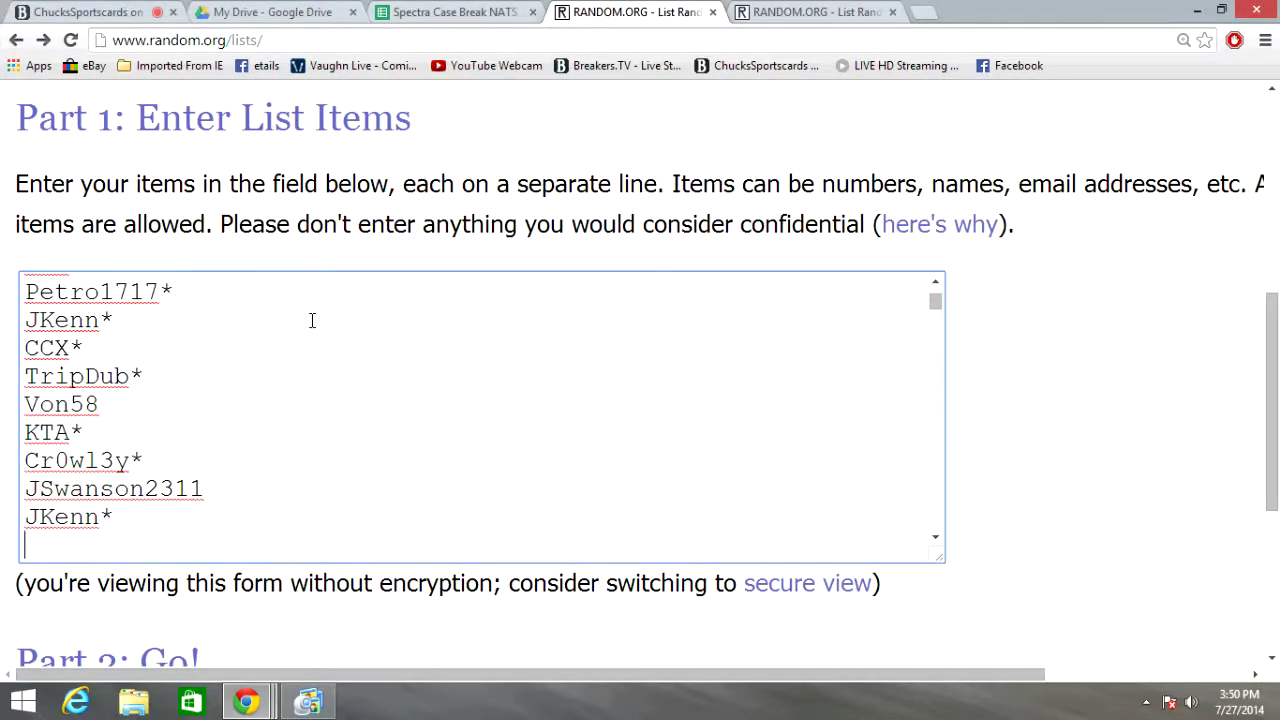
pyautogui.click(1023, 285)
# Shuffle the 30 names three times with Randomize and Again! twice, confirming the count of 3
pyautogui.scroll(-1, 1025, 286)
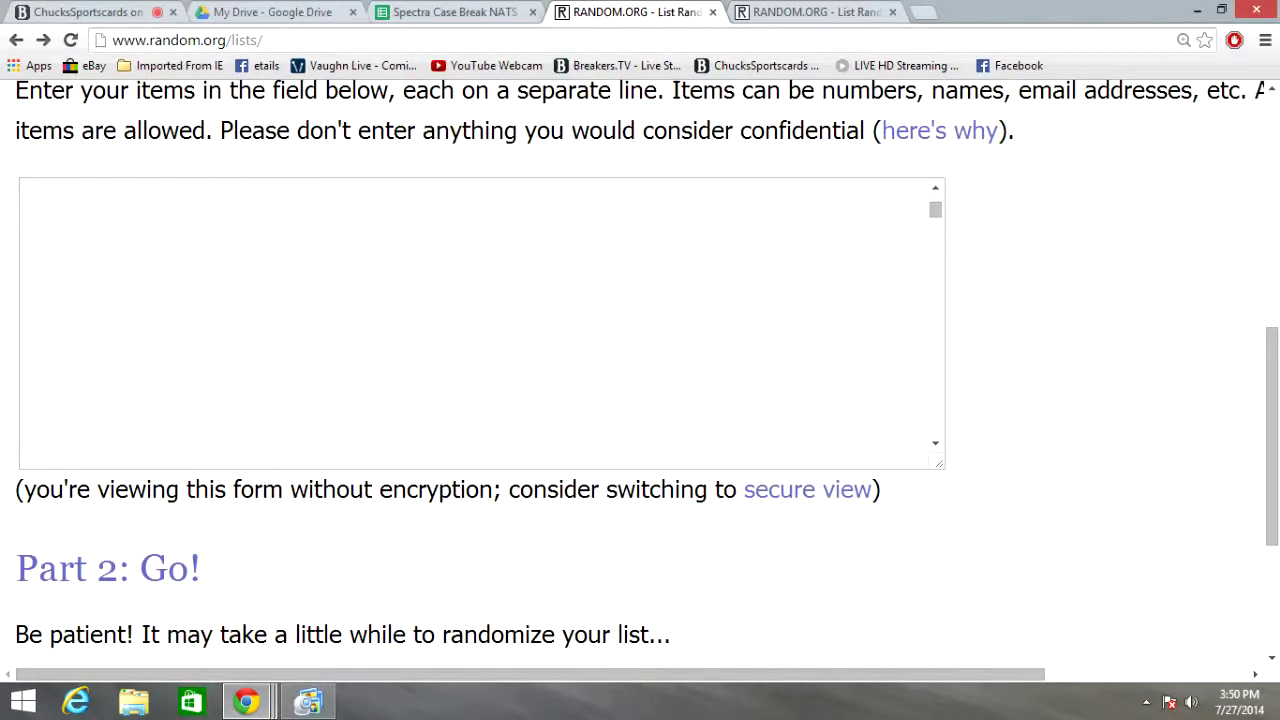
pyautogui.scroll(-2, 471, 500)
pyautogui.click(94, 516)
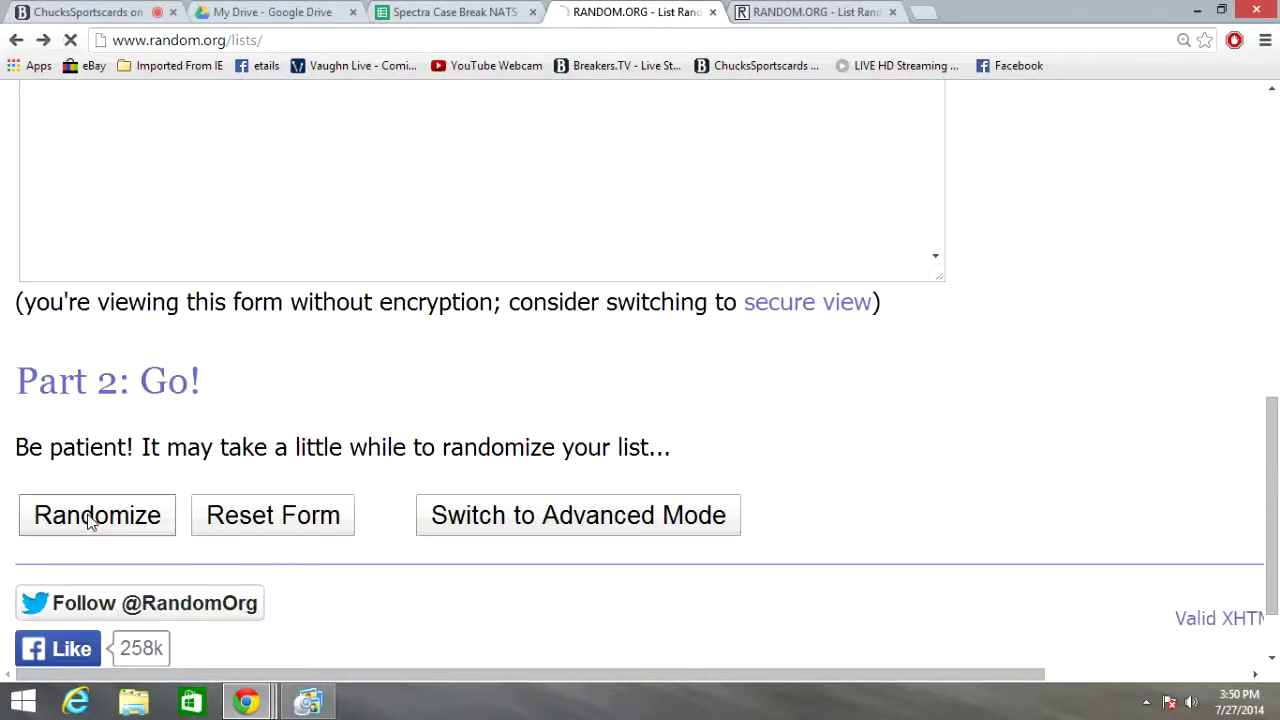
pyautogui.scroll(-10, 343, 551)
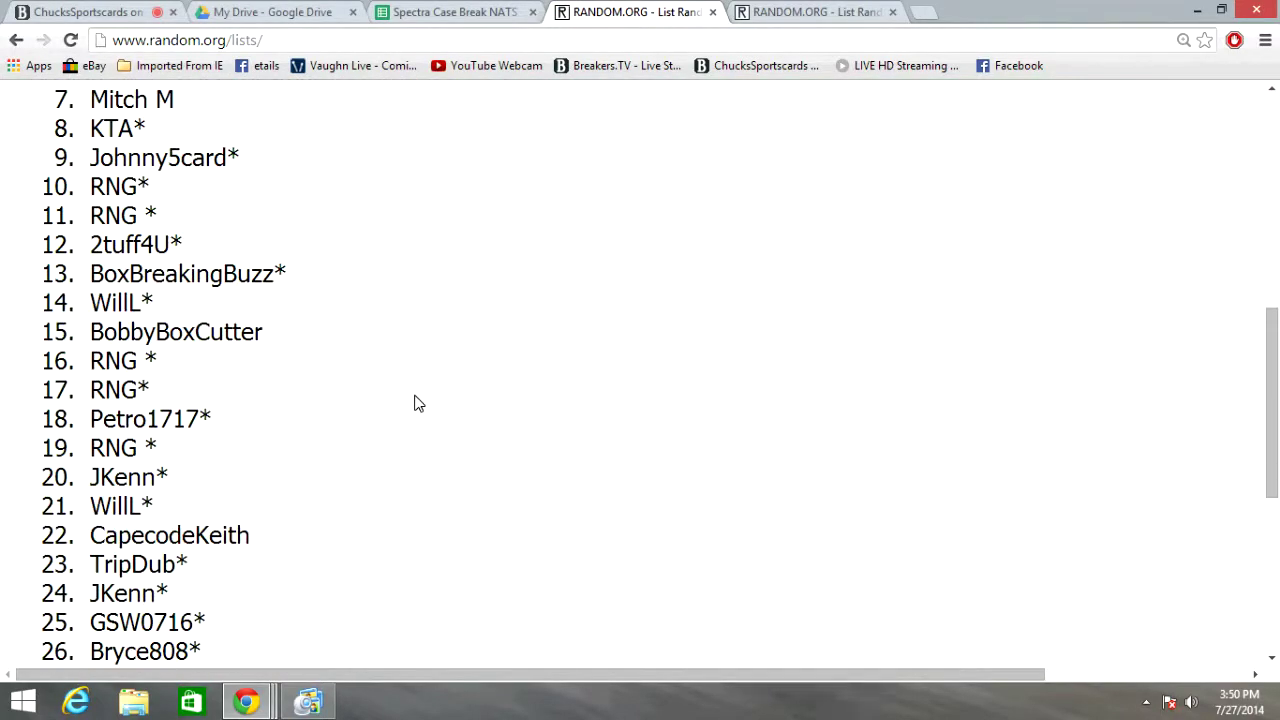
pyautogui.click(70, 520)
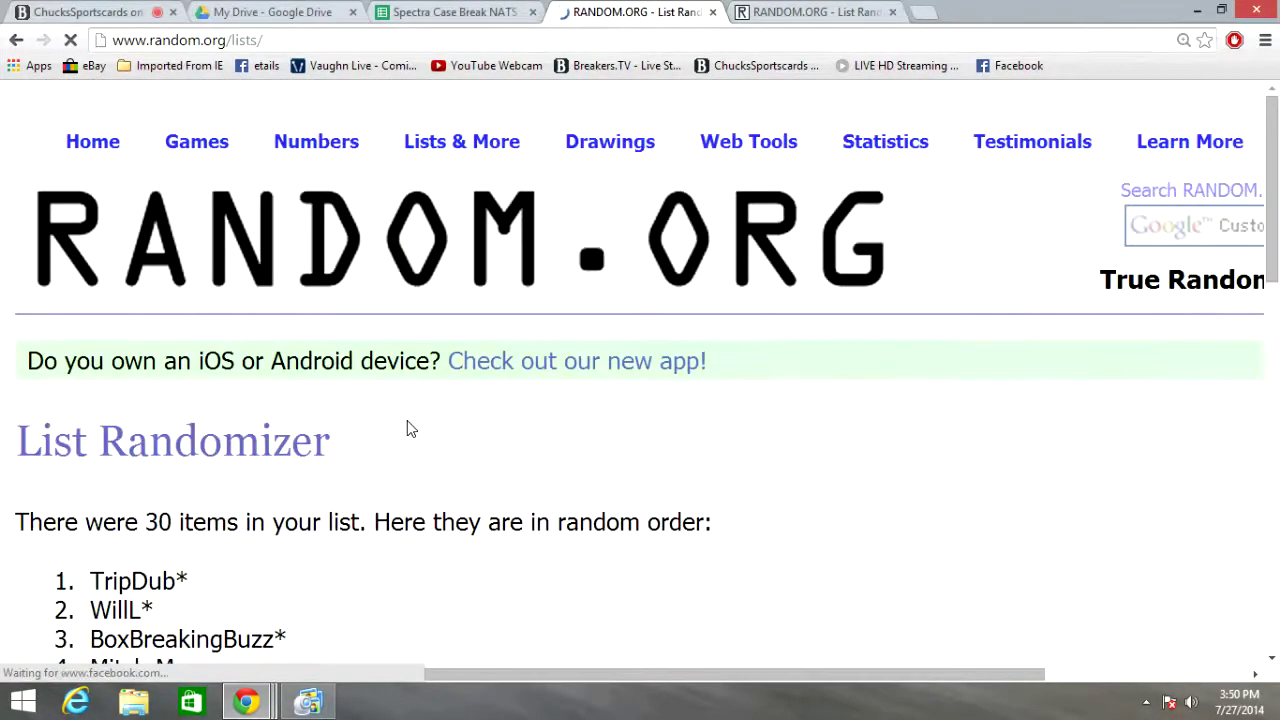
pyautogui.scroll(-3, 409, 429)
pyautogui.scroll(-7, 409, 429)
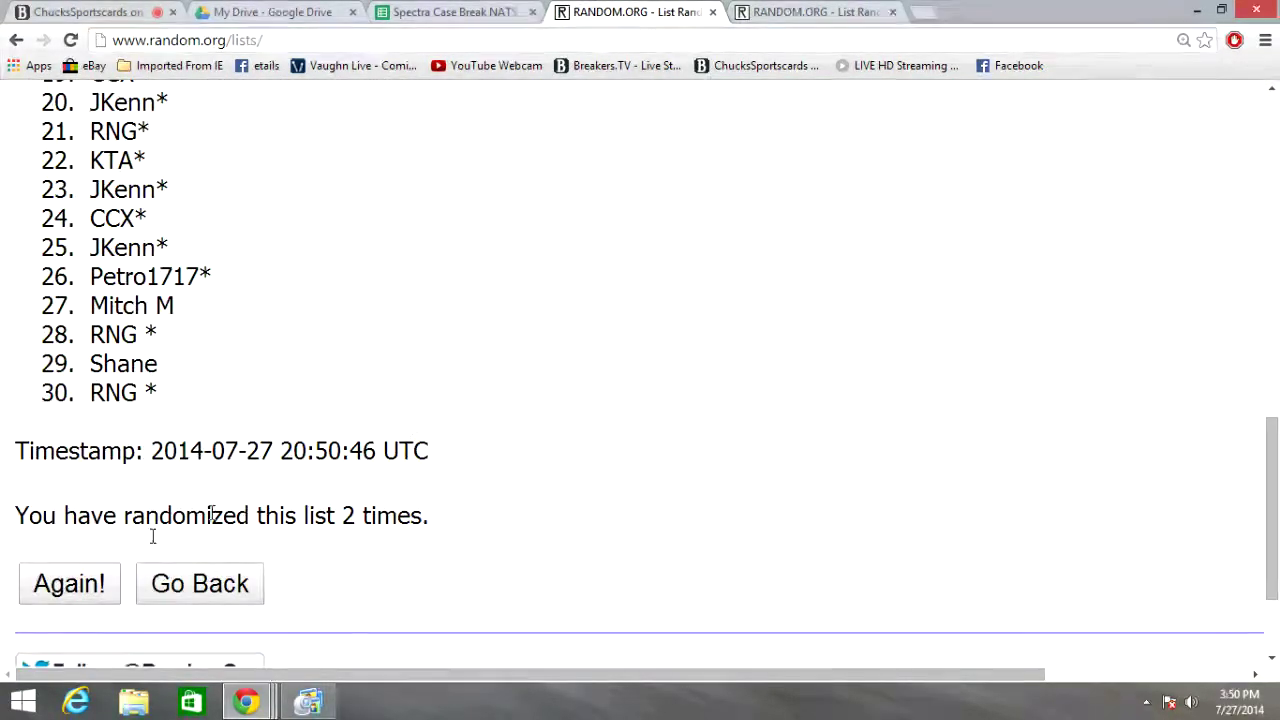
pyautogui.click(85, 583)
pyautogui.scroll(-3, 409, 486)
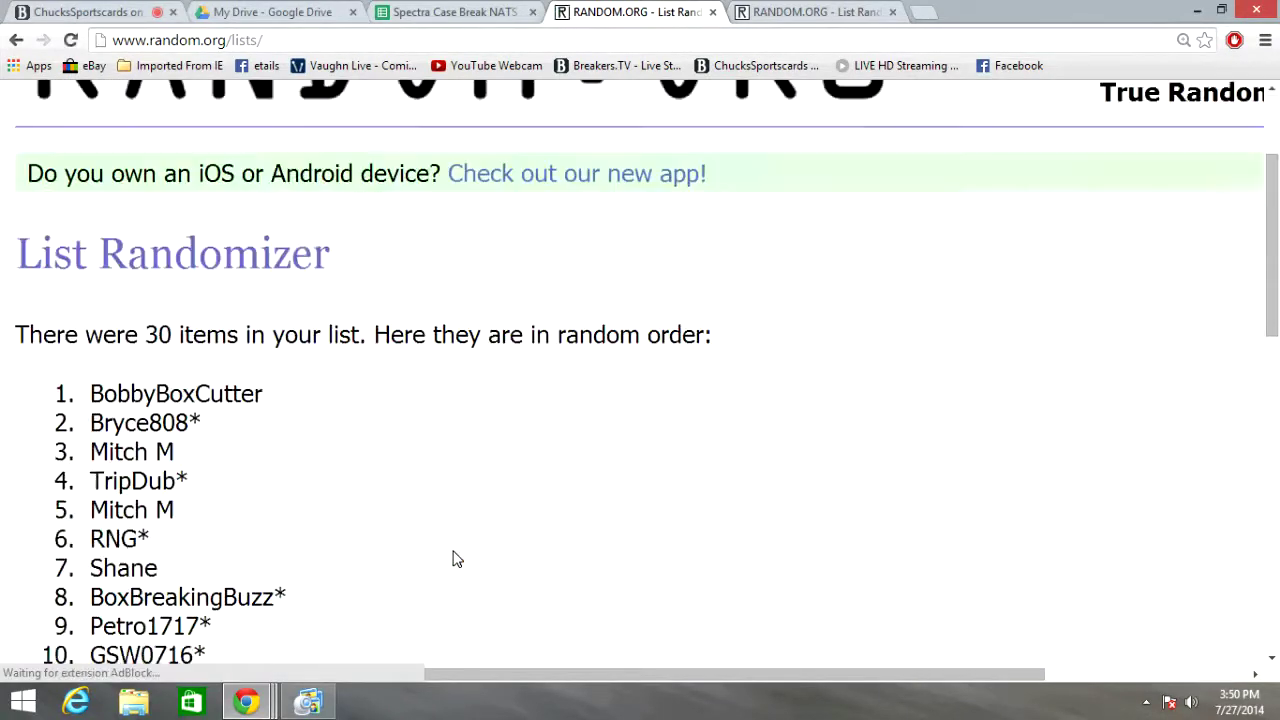
pyautogui.scroll(-6, 376, 315)
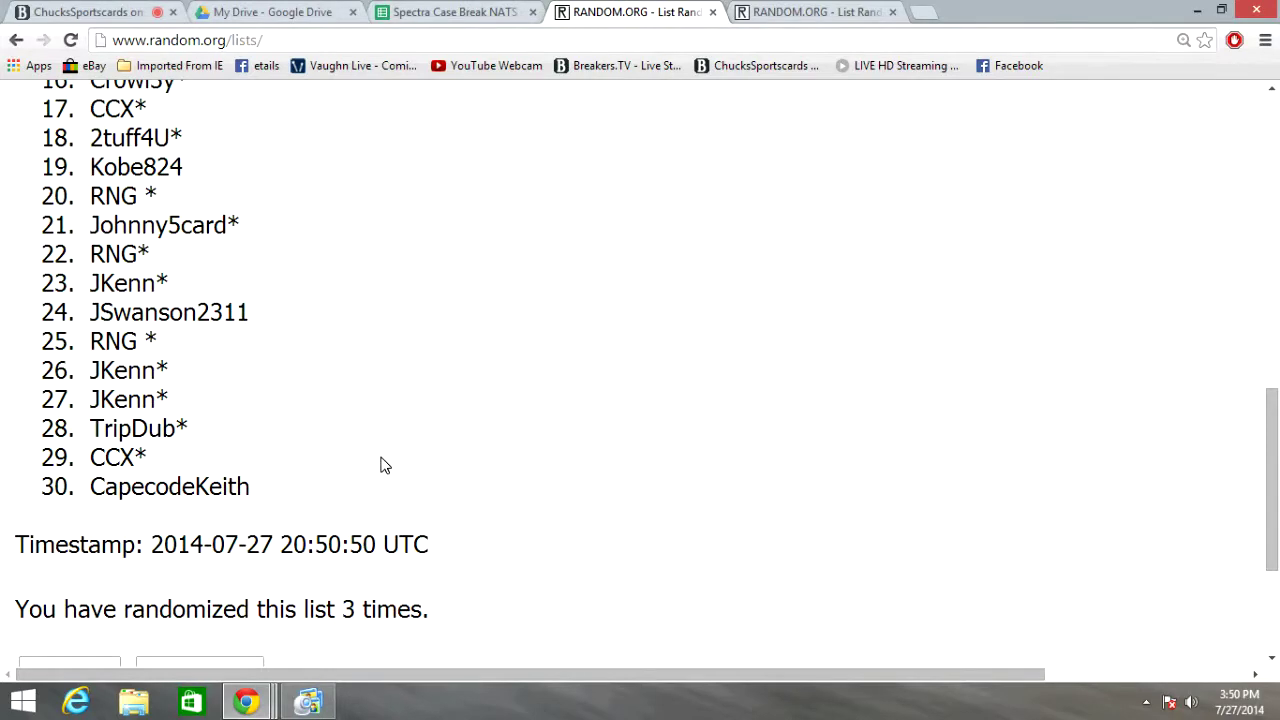
pyautogui.scroll(-1, 384, 465)
pyautogui.doubleClick(349, 516)
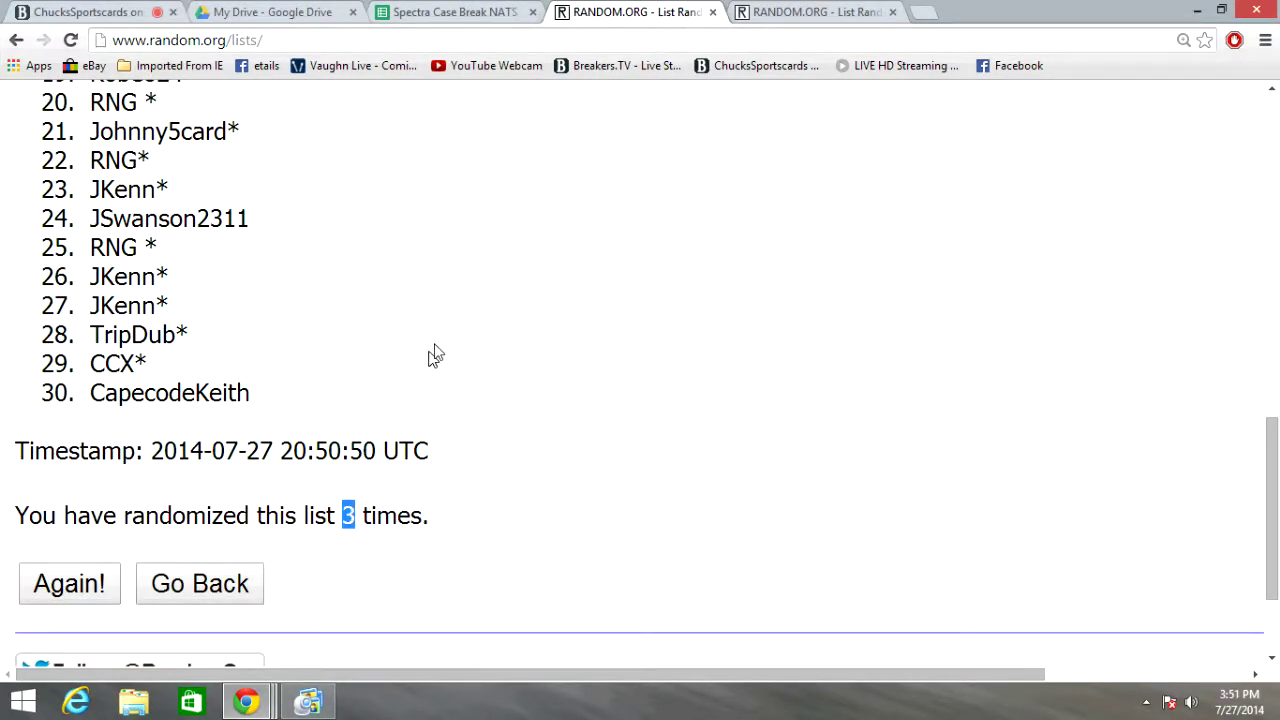
# Select the entire shuffled name list and copy it
pyautogui.scroll(8, 435, 355)
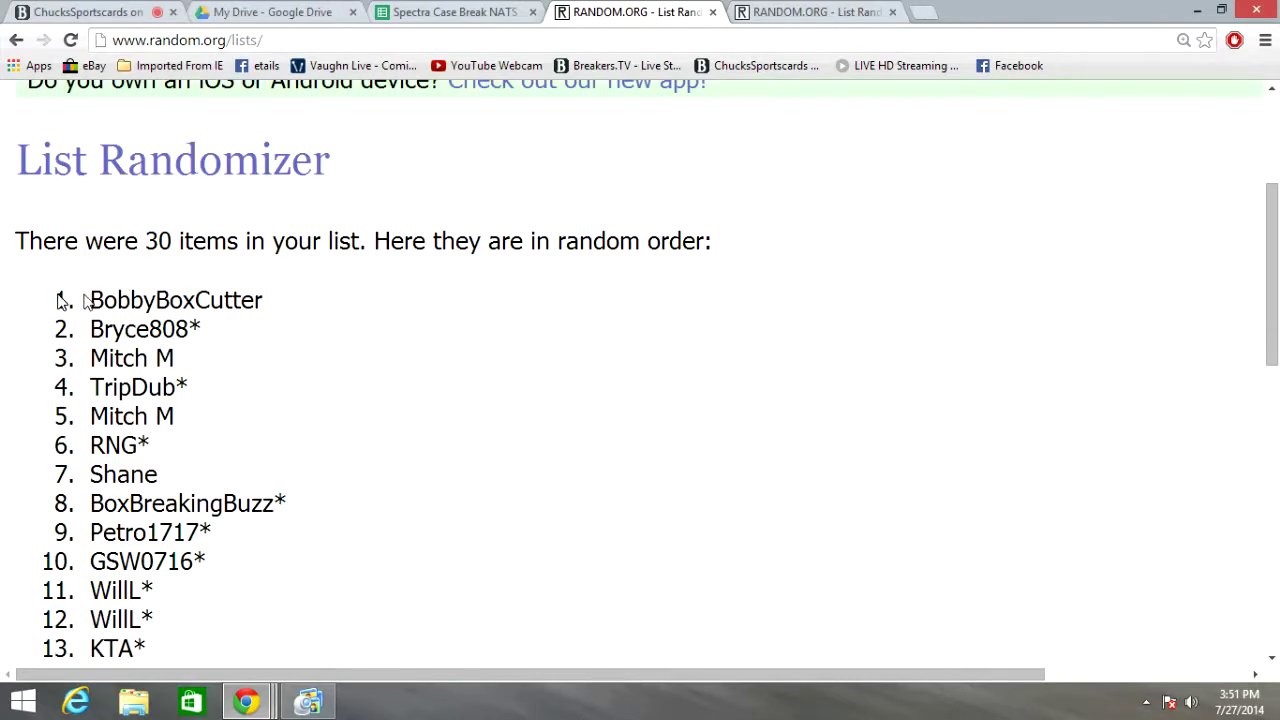
pyautogui.moveTo(140, 292); pyautogui.dragTo(500, 232)
pyautogui.rightClick(455, 155)
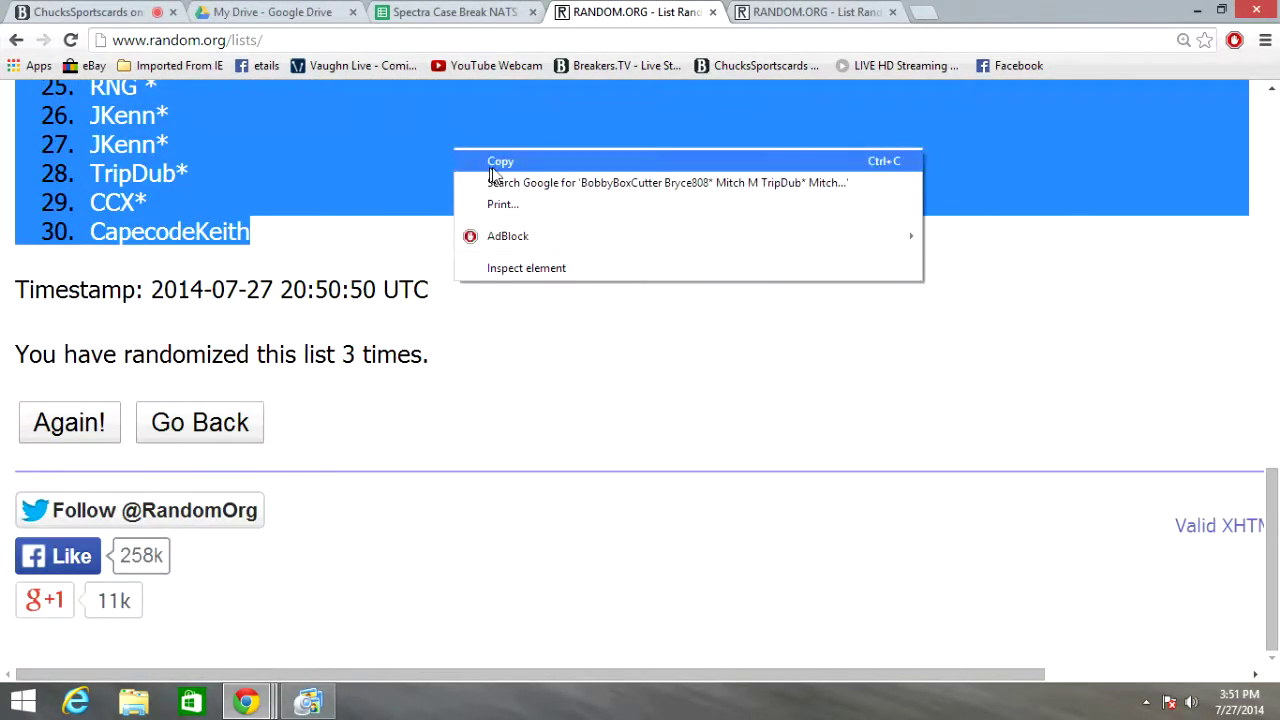
pyautogui.click(494, 160)
# Paste the shuffled names into column C of the spreadsheet and widen the column
pyautogui.click(445, 15)
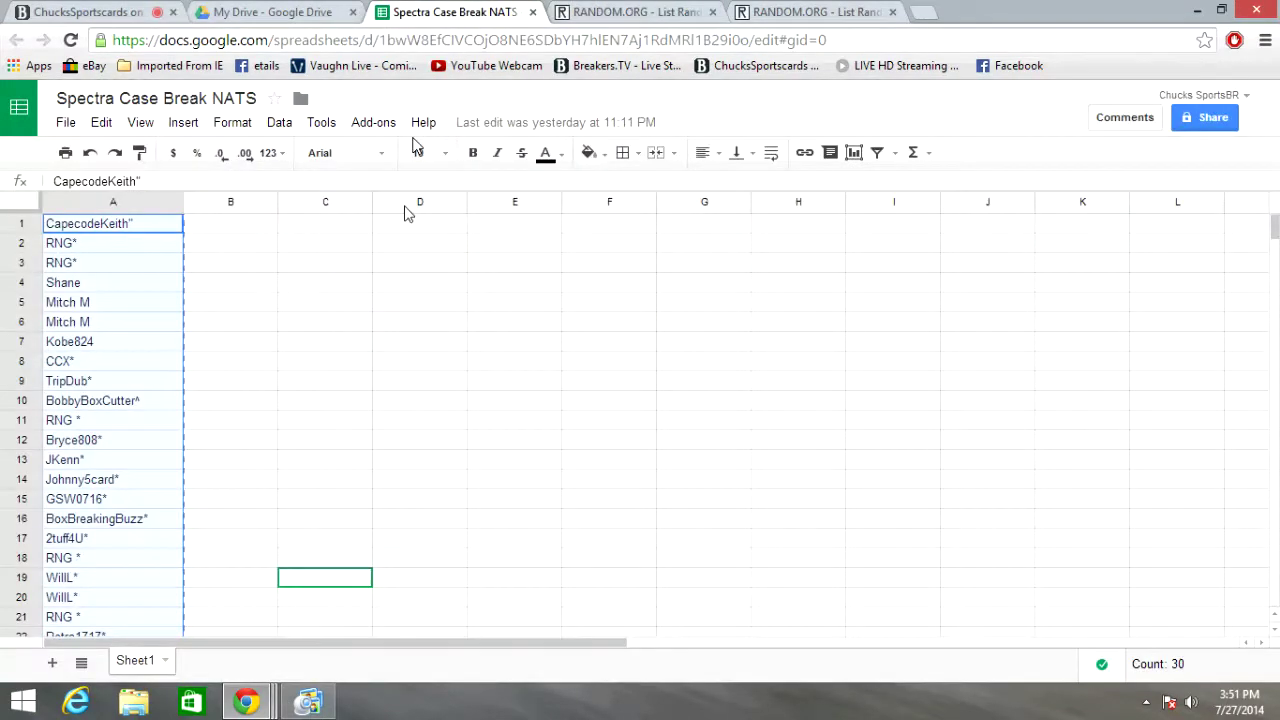
pyautogui.click(327, 202)
pyautogui.rightClick(327, 202)
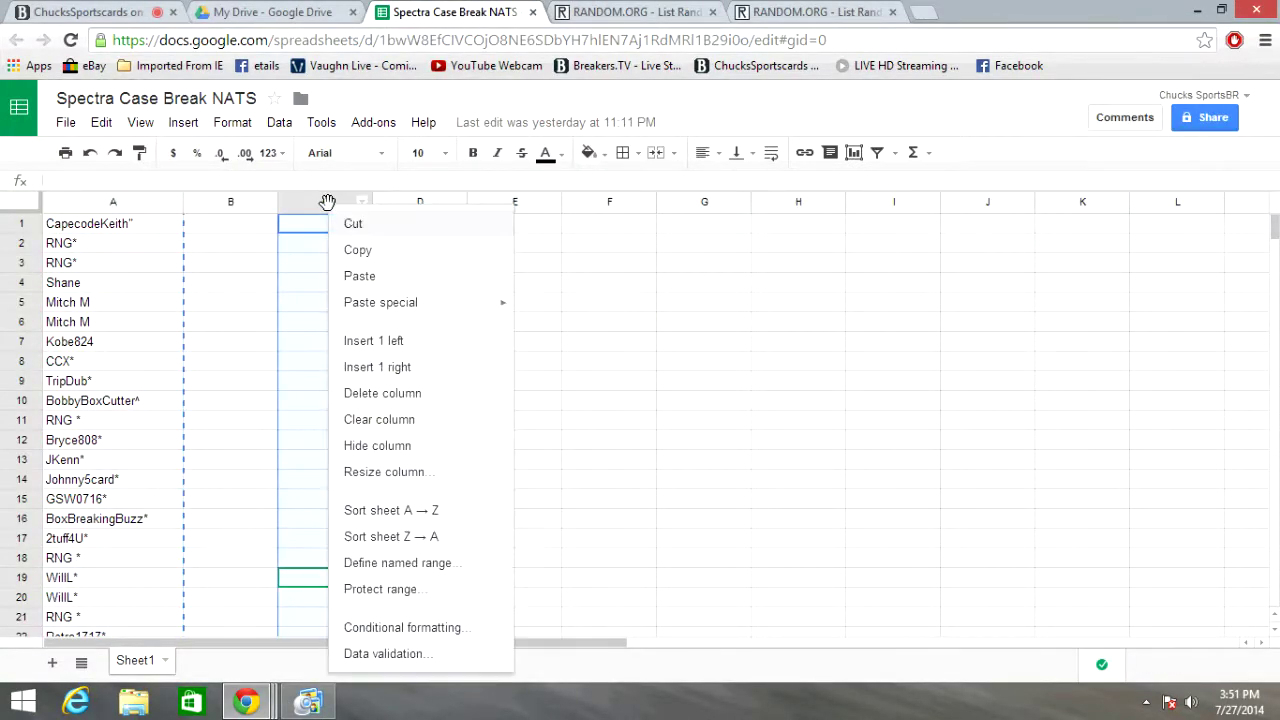
pyautogui.click(410, 285)
pyautogui.moveTo(372, 201); pyautogui.dragTo(437, 201)
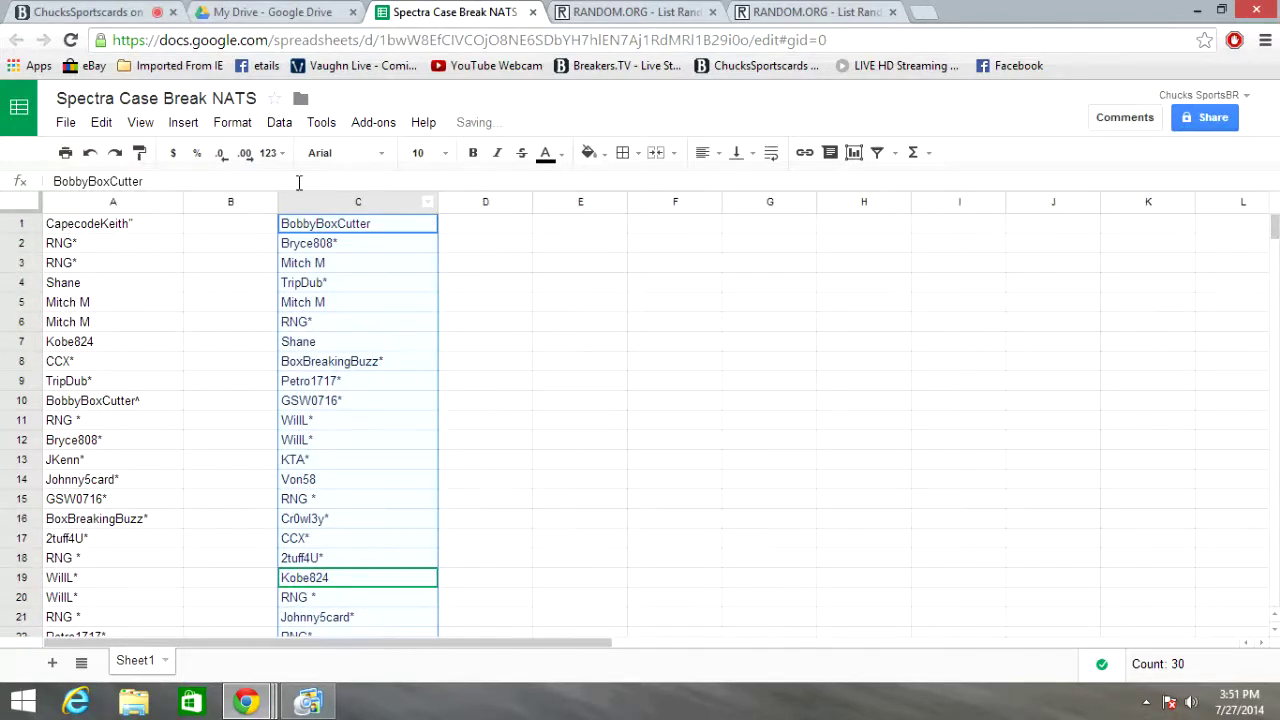
# Format the names in column C bold at font size 12
pyautogui.click(473, 153)
pyautogui.click(447, 153)
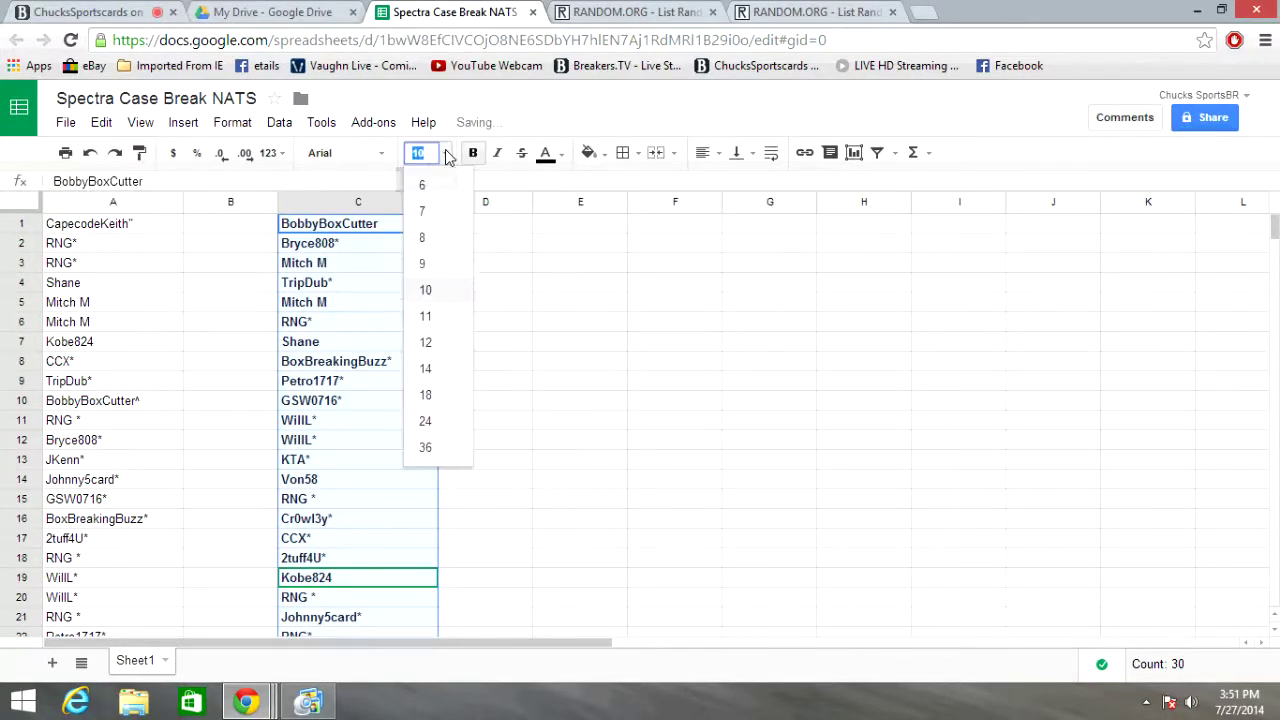
pyautogui.click(447, 350)
pyautogui.click(592, 320)
pyautogui.scroll(-4, 494, 288)
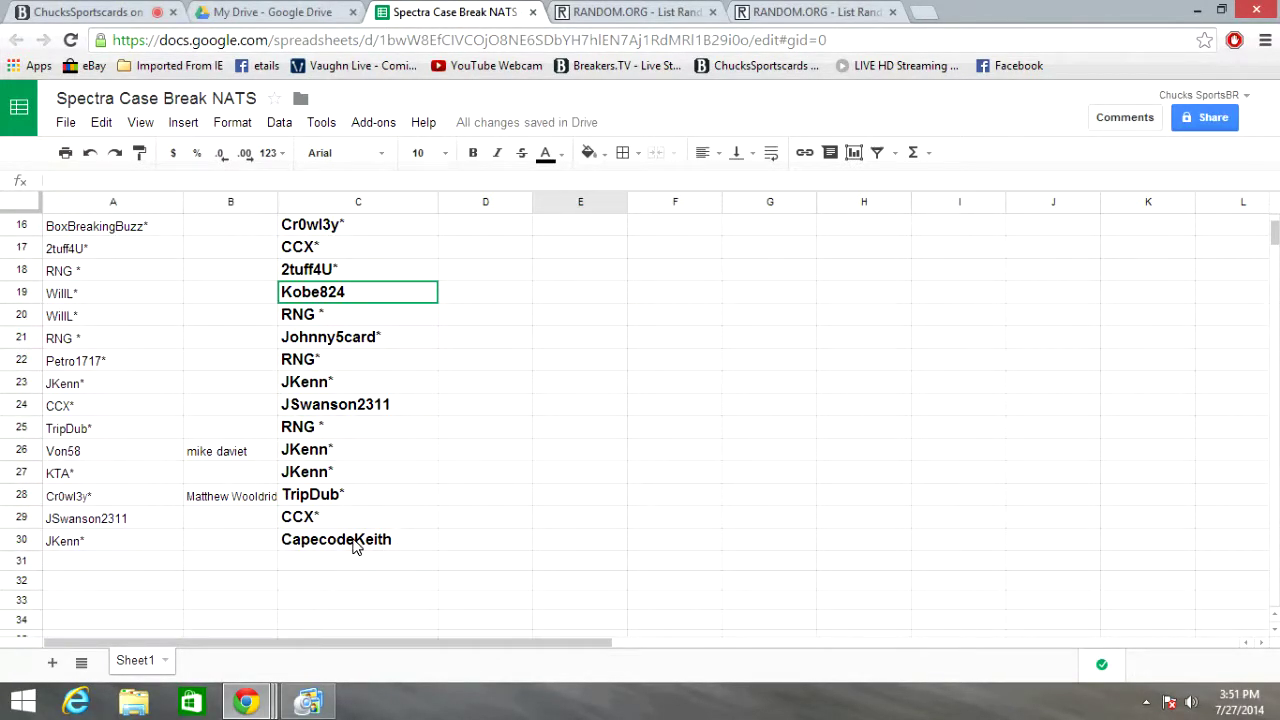
pyautogui.scroll(4, 556, 423)
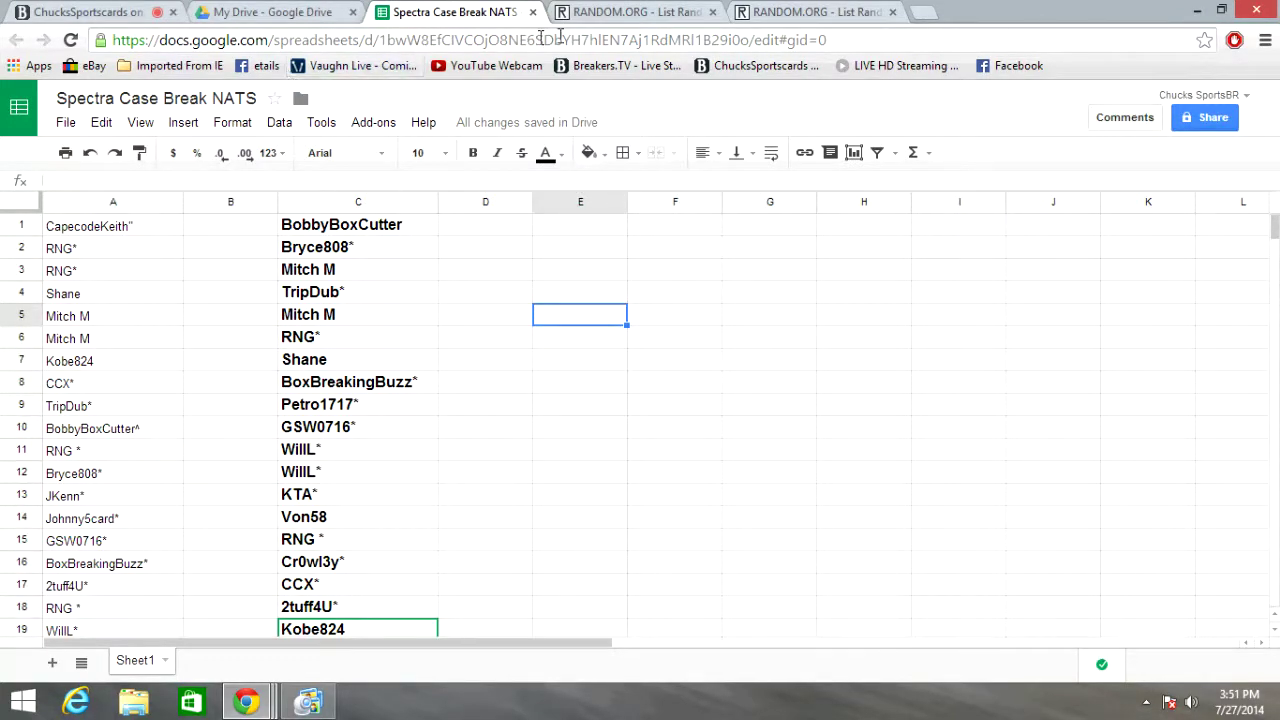
# Shuffle the 30 NBA teams three times on the team list randomizer tab
pyautogui.click(636, 14)
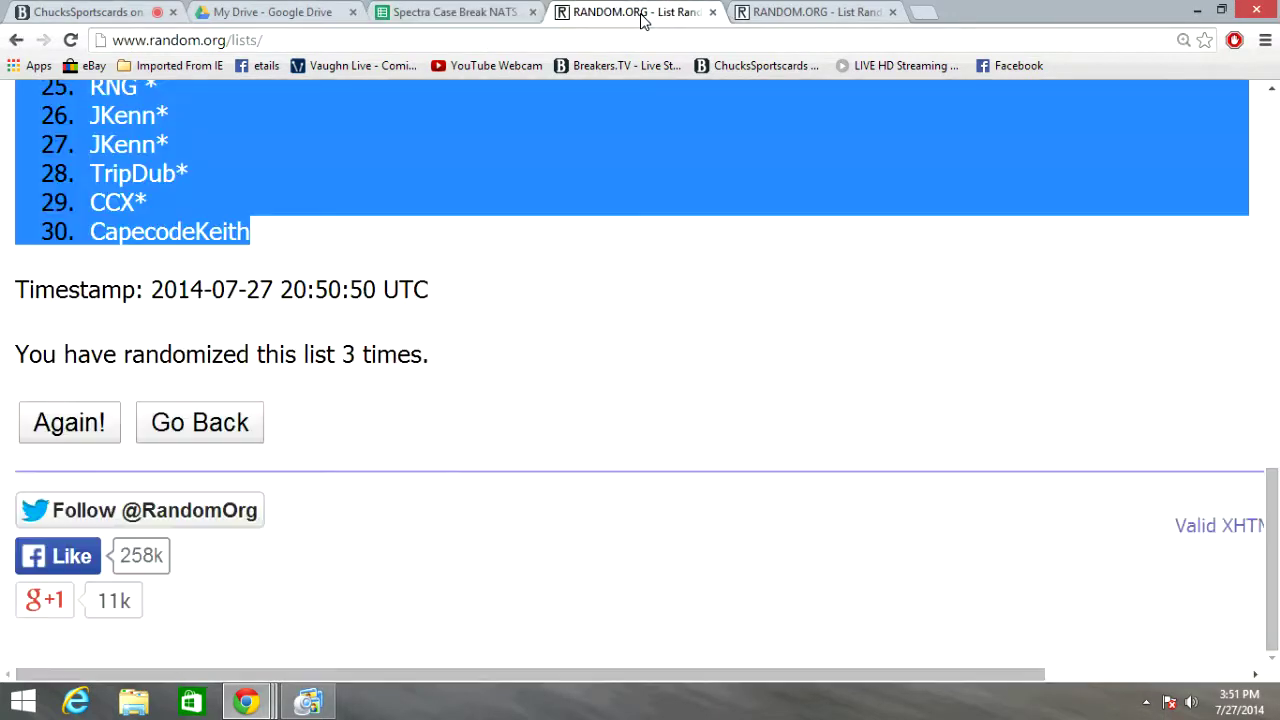
pyautogui.click(831, 14)
pyautogui.scroll(3, 1197, 346)
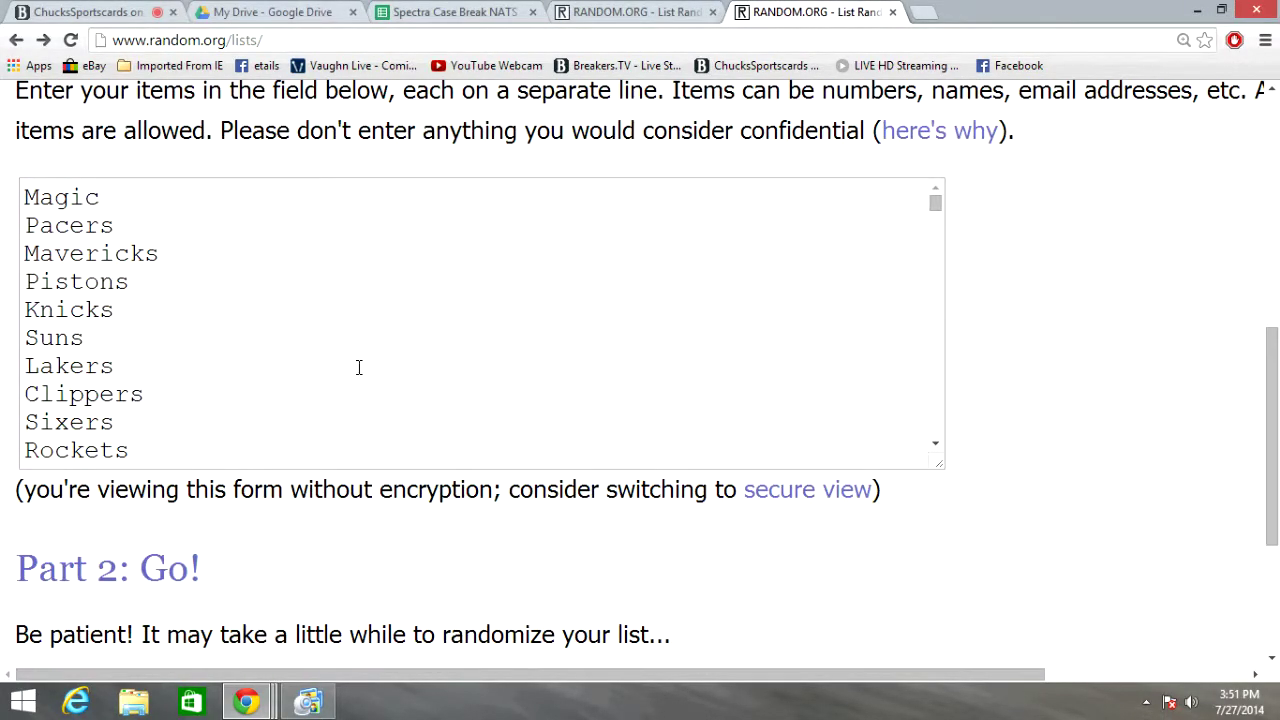
pyautogui.scroll(-2, 1011, 260)
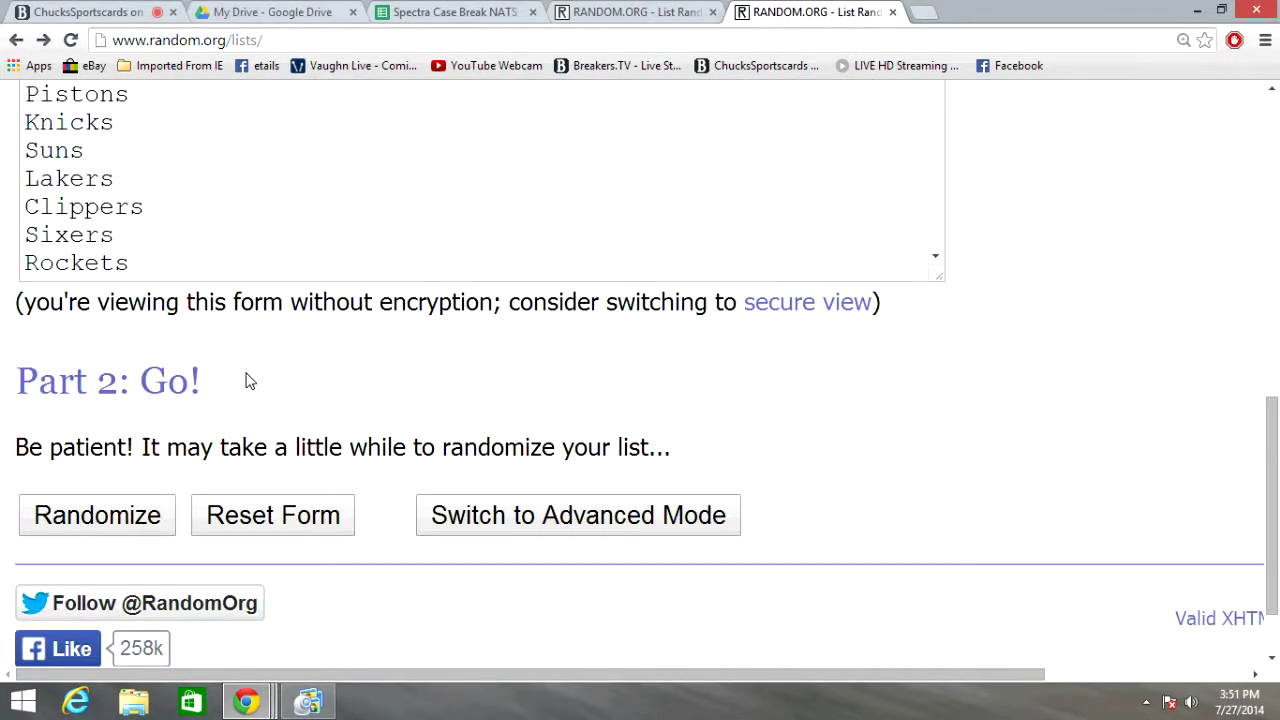
pyautogui.click(140, 514)
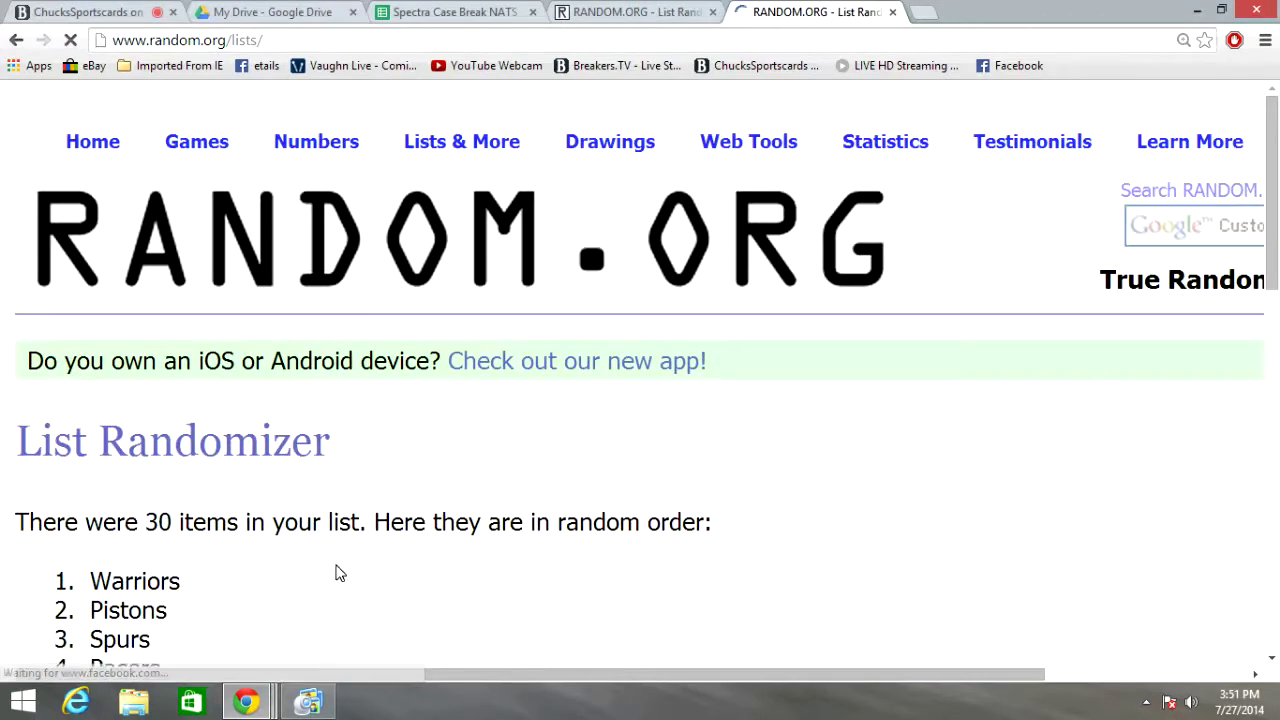
pyautogui.scroll(-10, 411, 454)
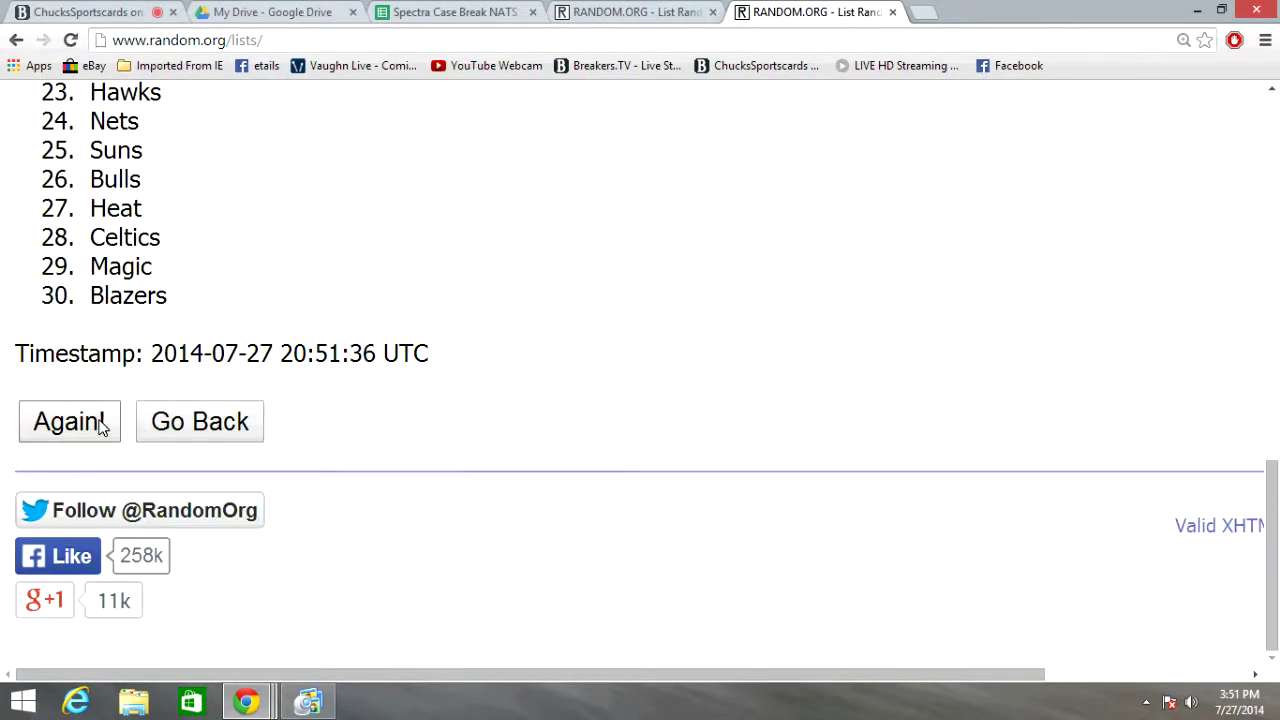
pyautogui.click(100, 425)
pyautogui.scroll(-10, 440, 369)
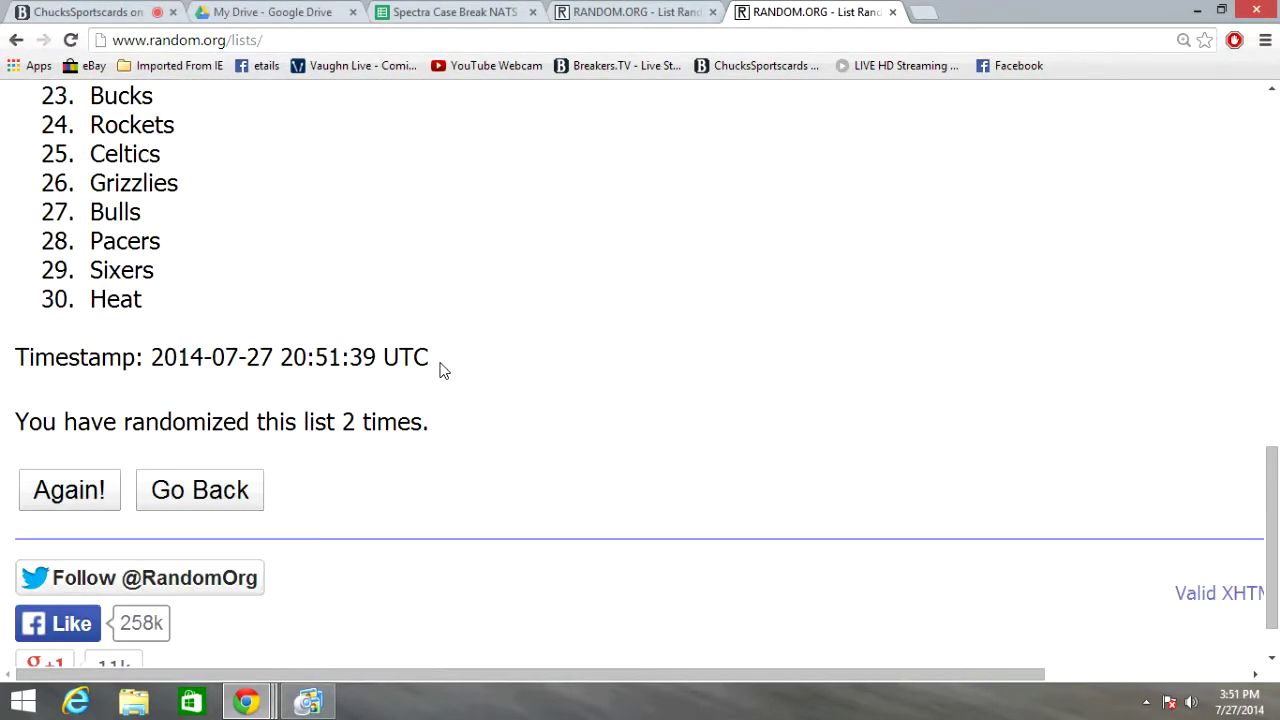
pyautogui.click(80, 503)
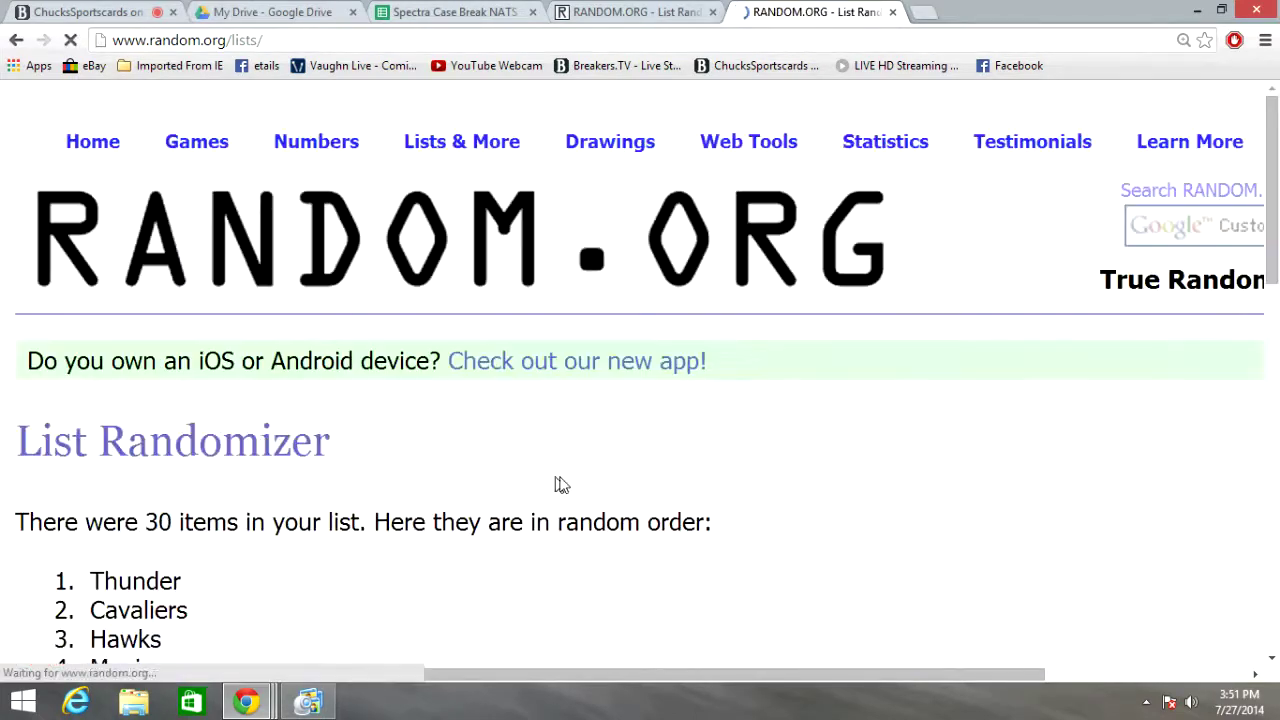
# Check the randomization count of 3 and select the whole Thunder-to-Suns result list
pyautogui.scroll(-8, 491, 514)
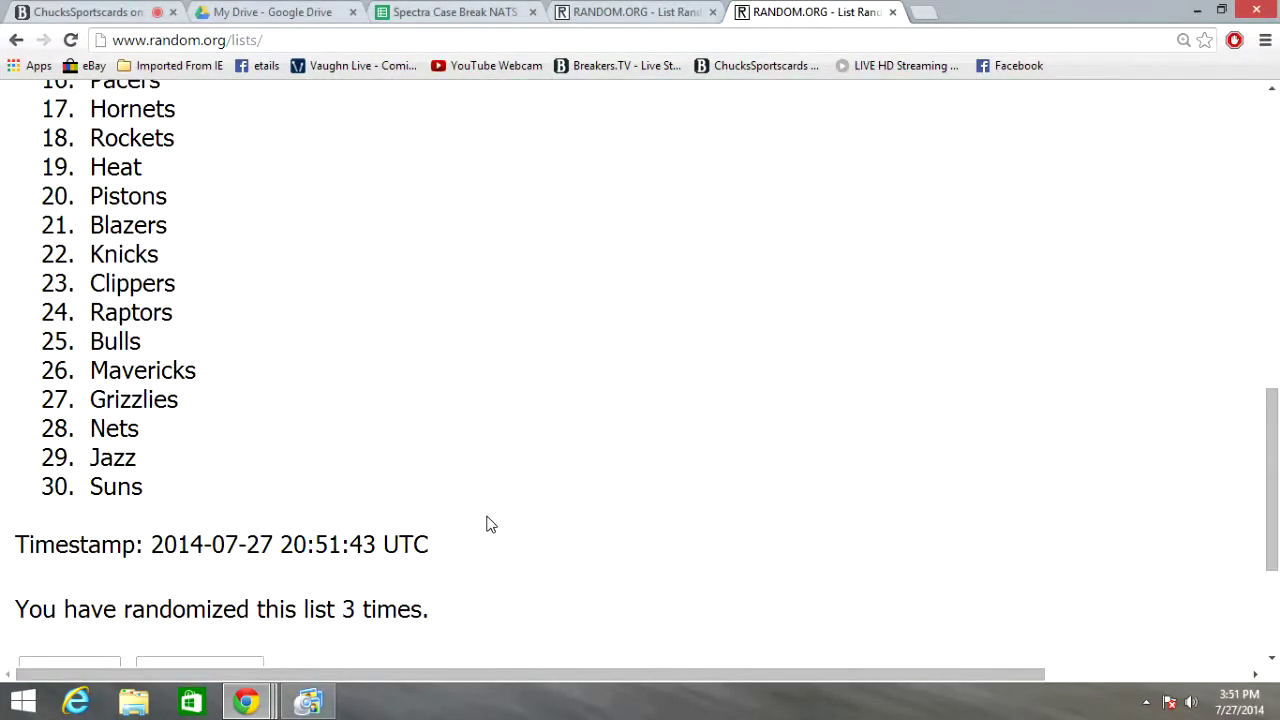
pyautogui.scroll(6, 480, 500)
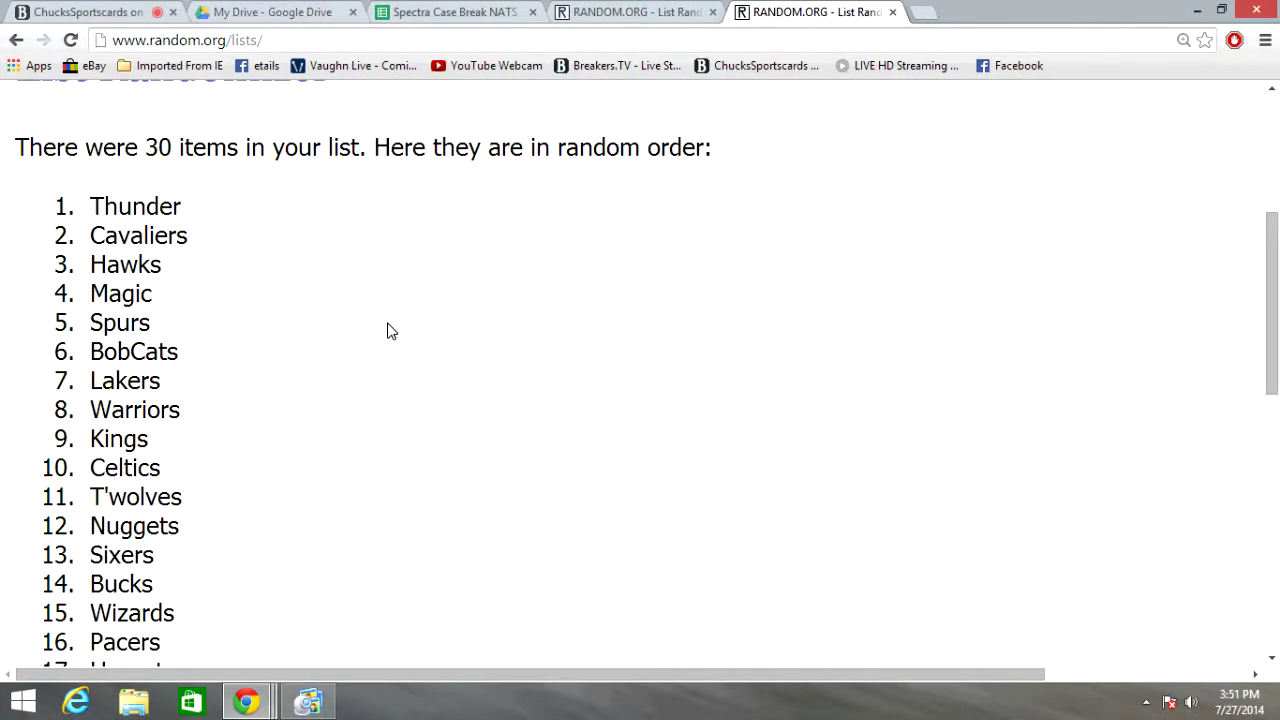
pyautogui.scroll(-6, 400, 307)
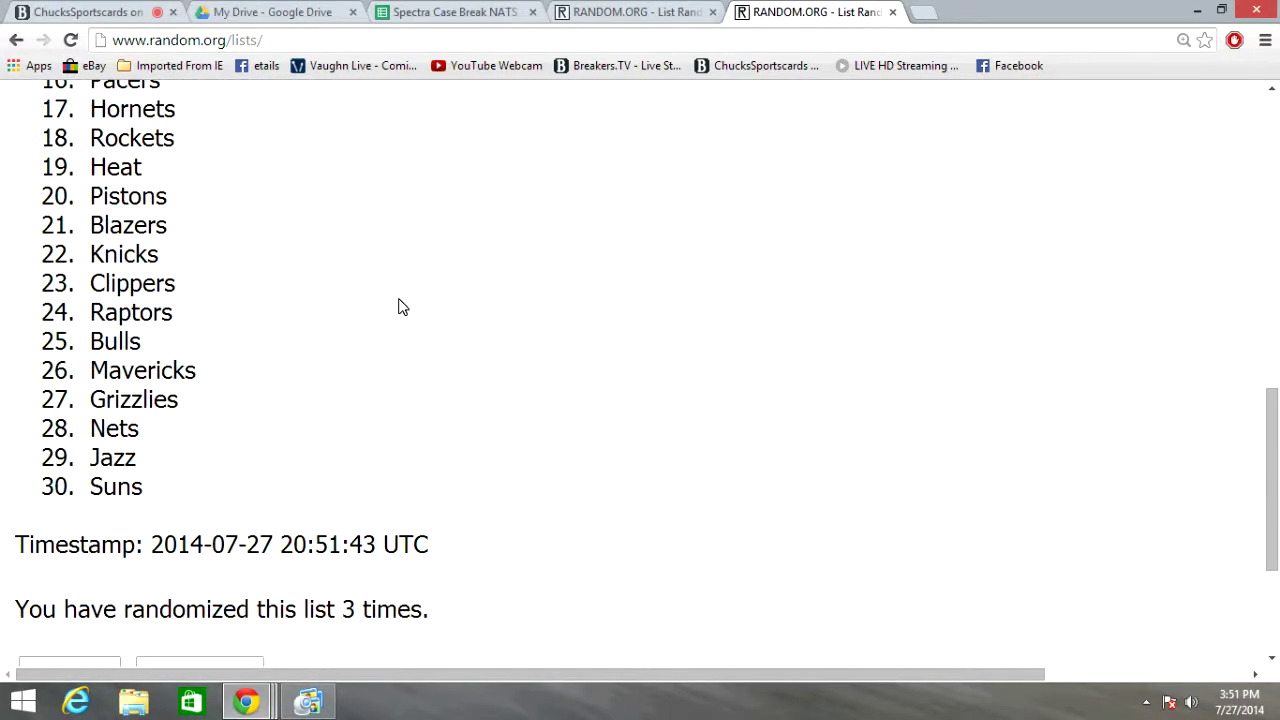
pyautogui.scroll(-1, 446, 510)
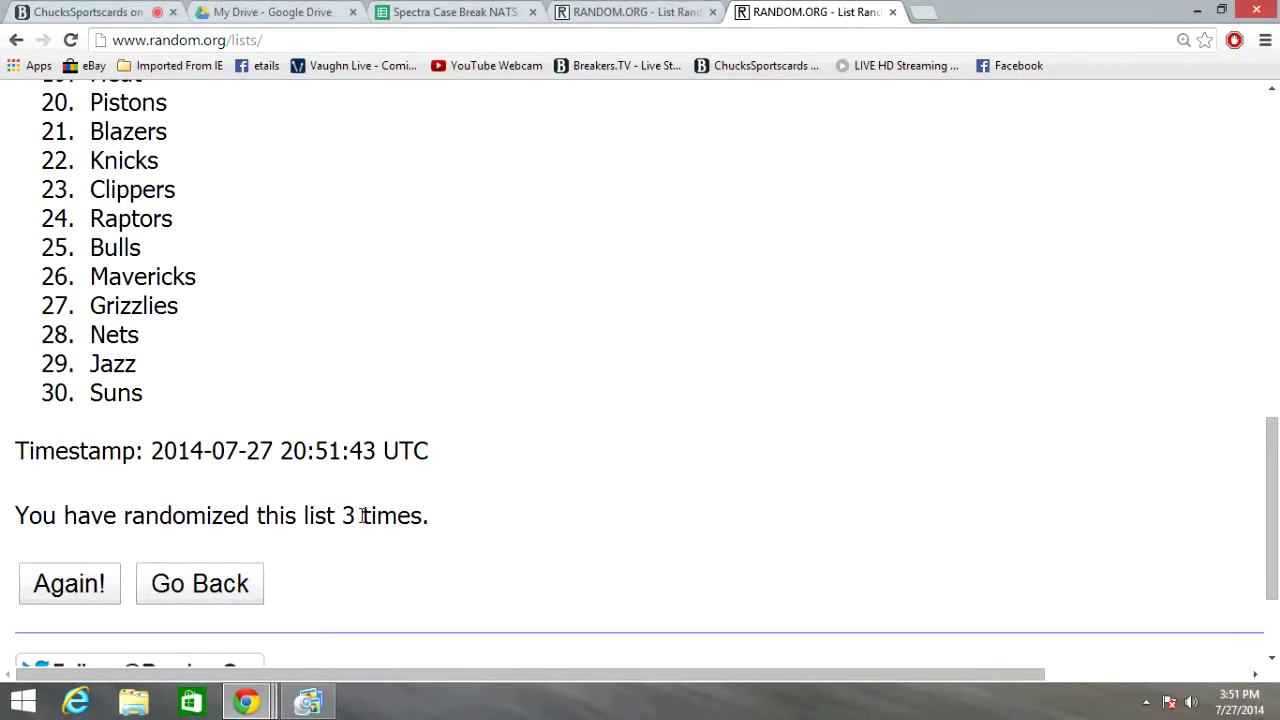
pyautogui.moveTo(335, 515); pyautogui.dragTo(356, 515)
pyautogui.scroll(8, 531, 466)
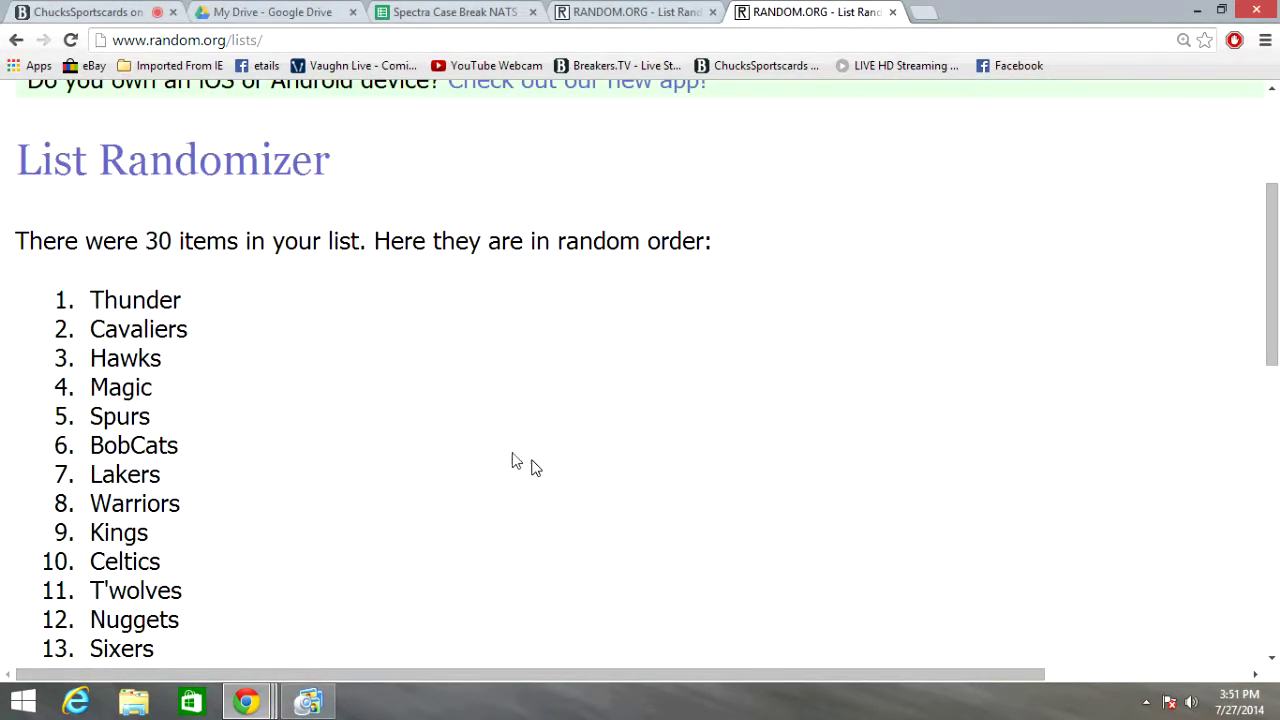
pyautogui.moveTo(90, 300); pyautogui.dragTo(344, 290)
# Copy the shuffled teams, paste them into column D, and widen the column
pyautogui.rightClick(366, 172)
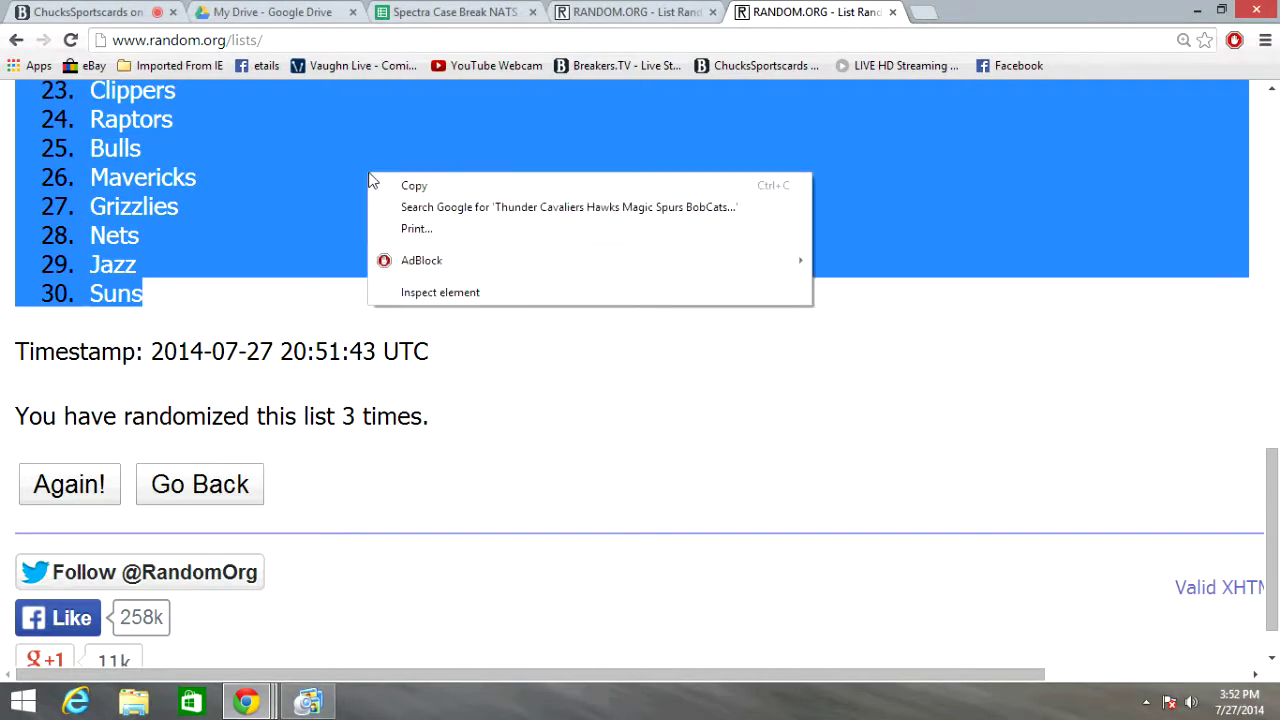
pyautogui.click(402, 184)
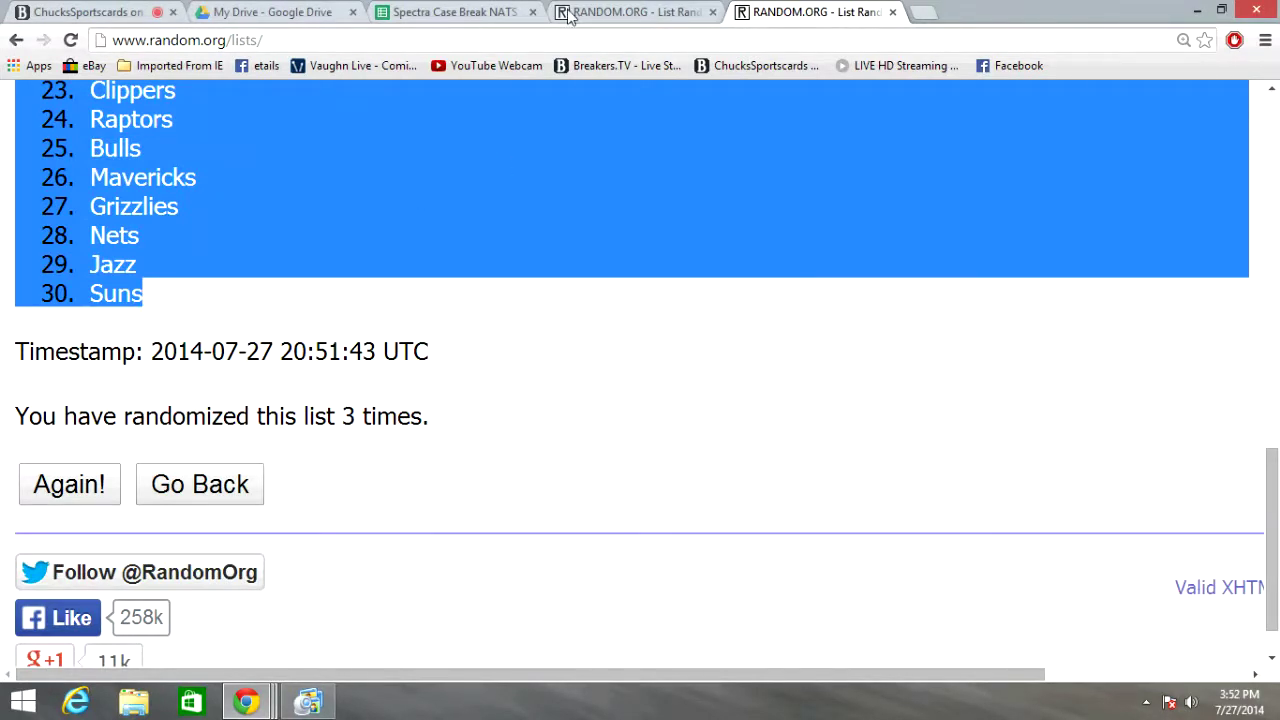
pyautogui.click(491, 16)
pyautogui.click(505, 207)
pyautogui.rightClick(505, 207)
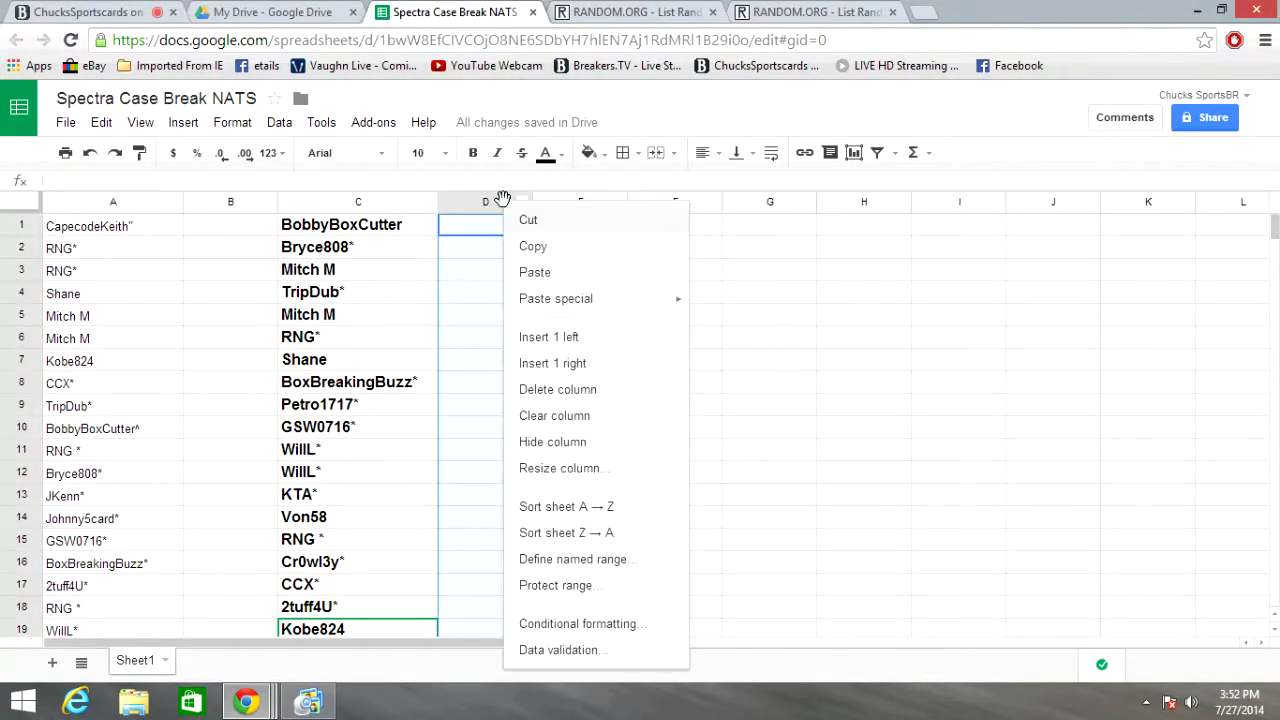
pyautogui.click(535, 272)
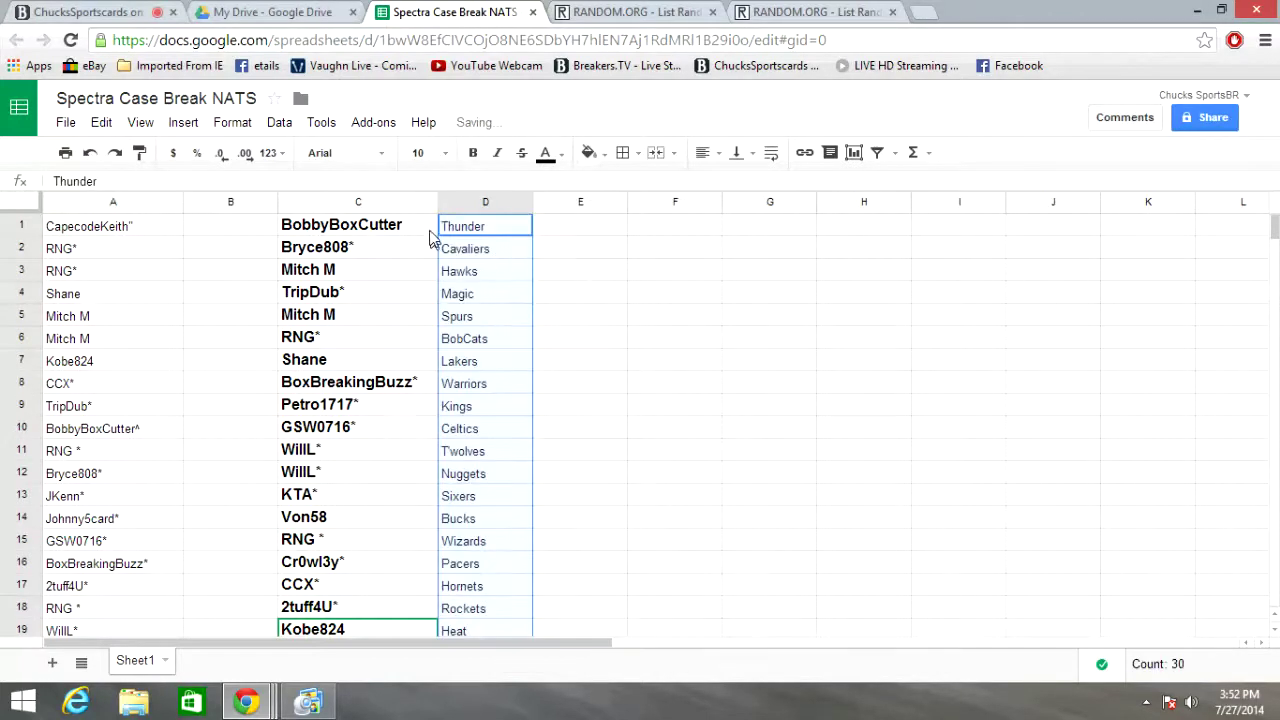
pyautogui.scroll(-4, 656, 304)
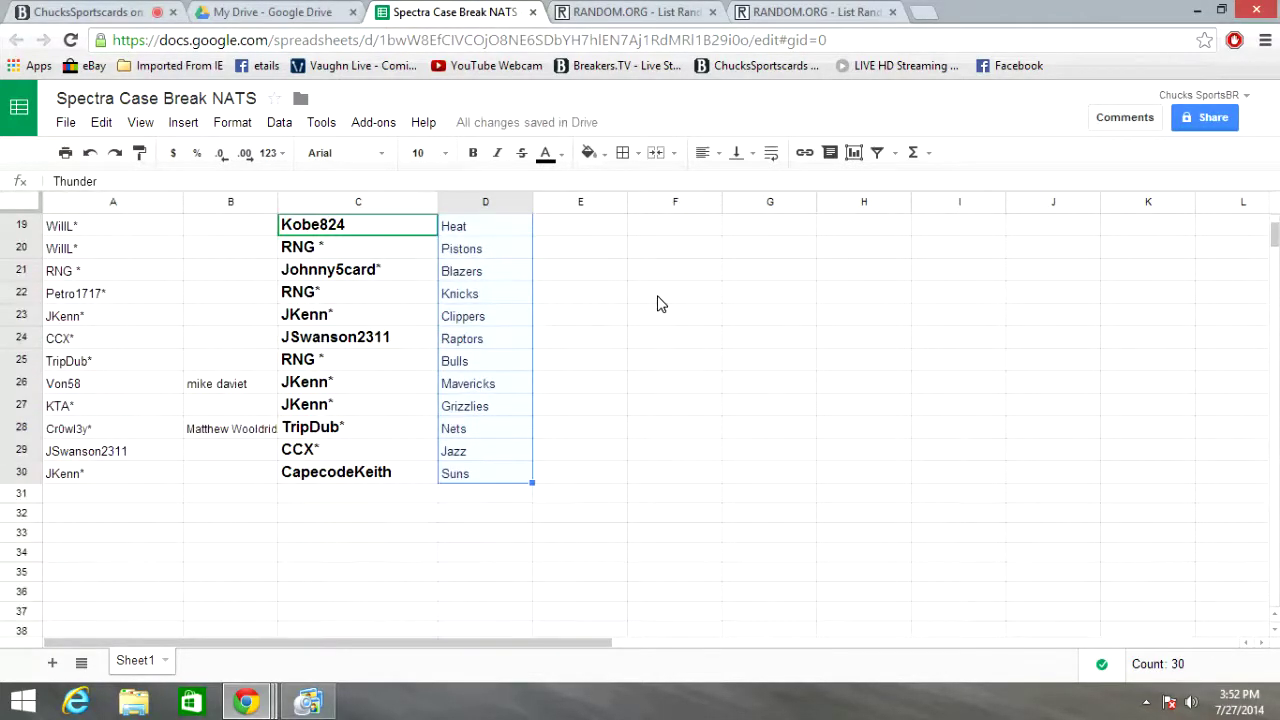
pyautogui.scroll(4, 656, 304)
pyautogui.moveTo(528, 204); pyautogui.dragTo(572, 210)
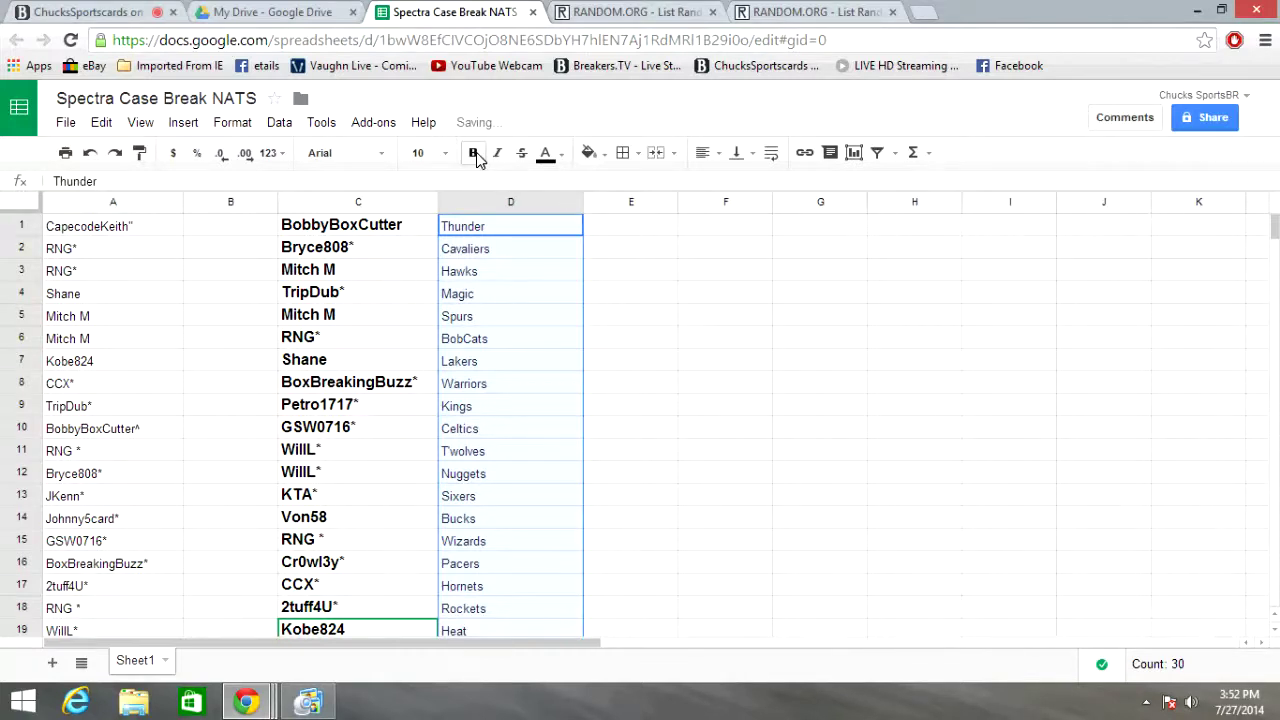
# Format the team names in column D bold at font size 12
pyautogui.click(445, 153)
pyautogui.click(448, 155)
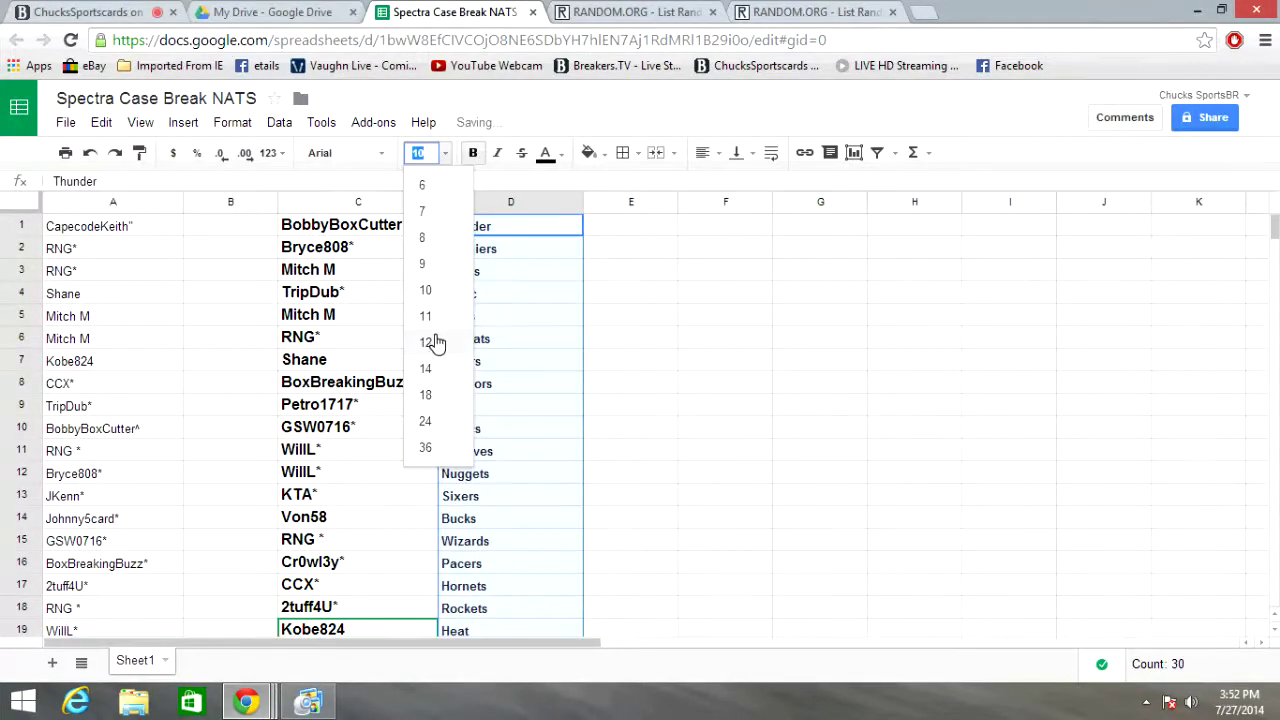
pyautogui.click(434, 343)
pyautogui.click(770, 298)
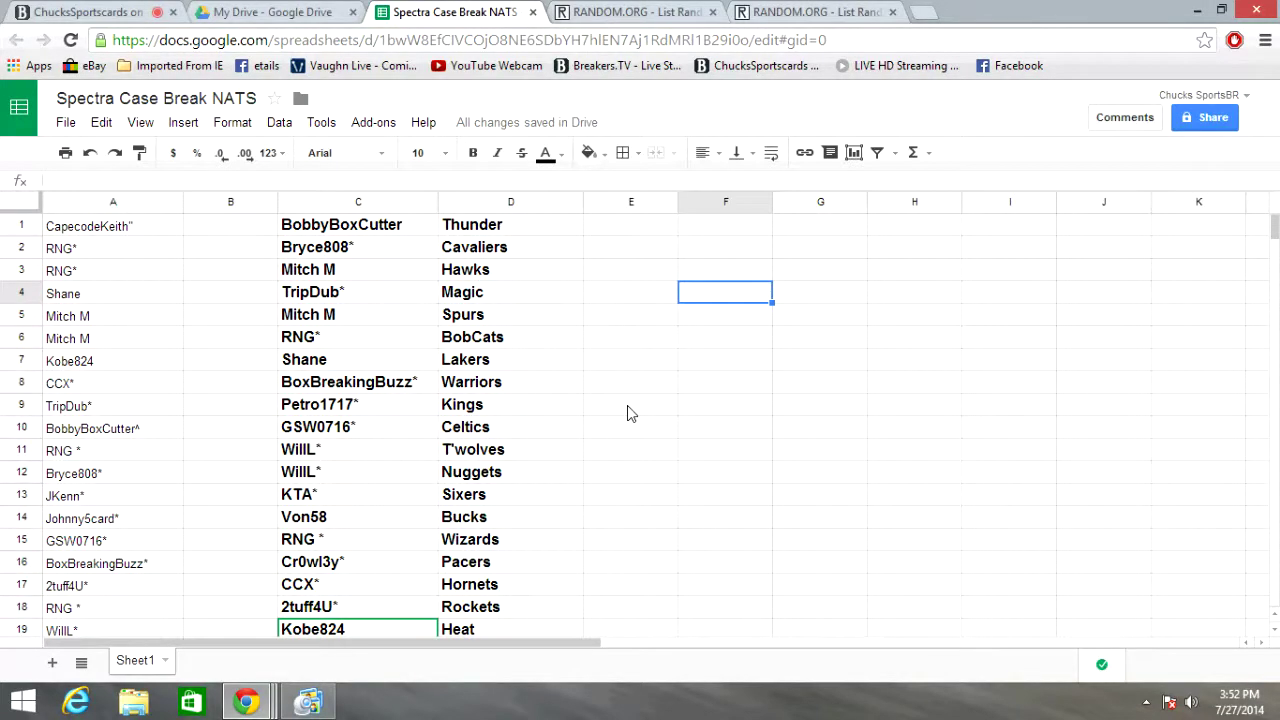
# Review all 30 name-and-team rows, then bring the ManyCam window back to the front
pyautogui.scroll(-2, 623, 479)
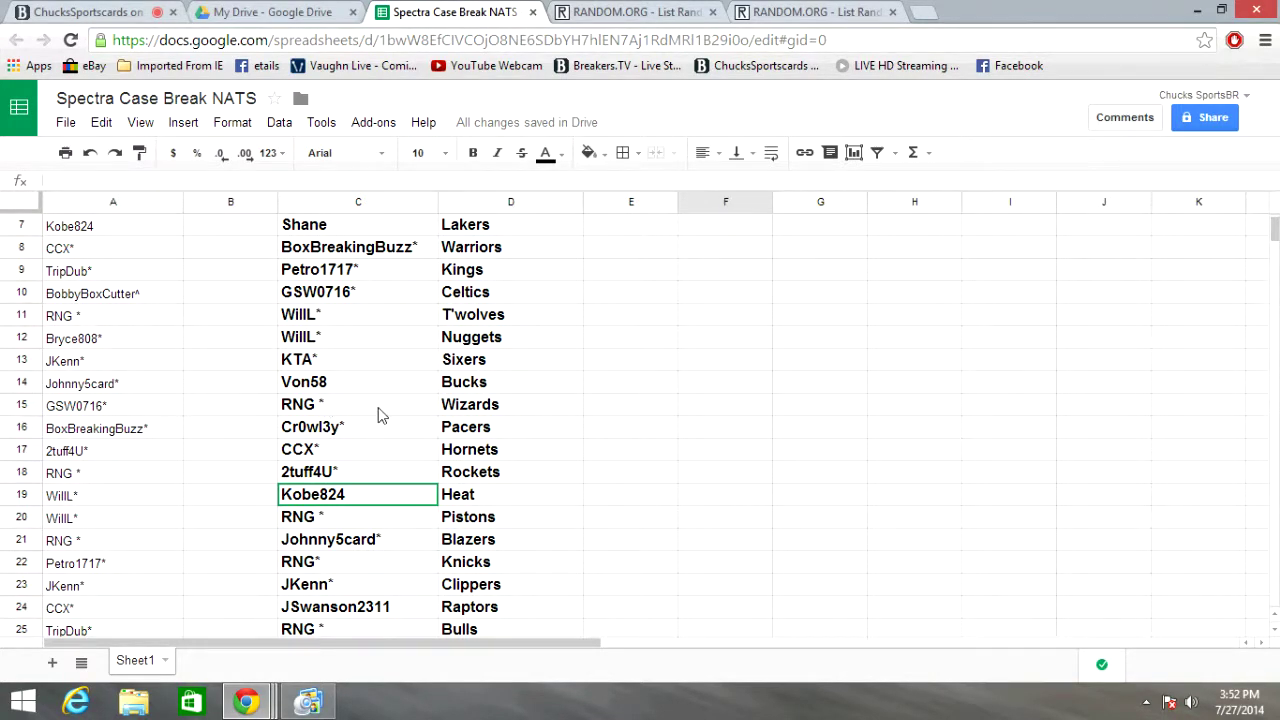
pyautogui.scroll(-1, 587, 405)
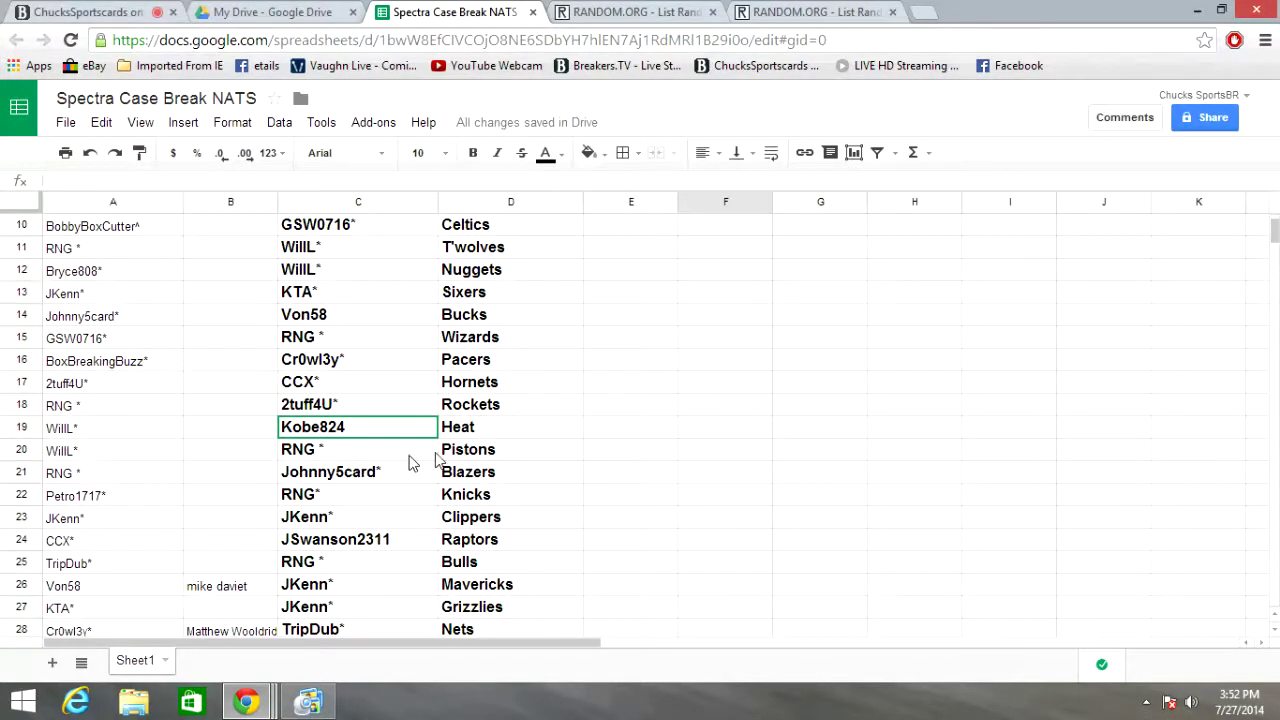
pyautogui.scroll(-1, 612, 435)
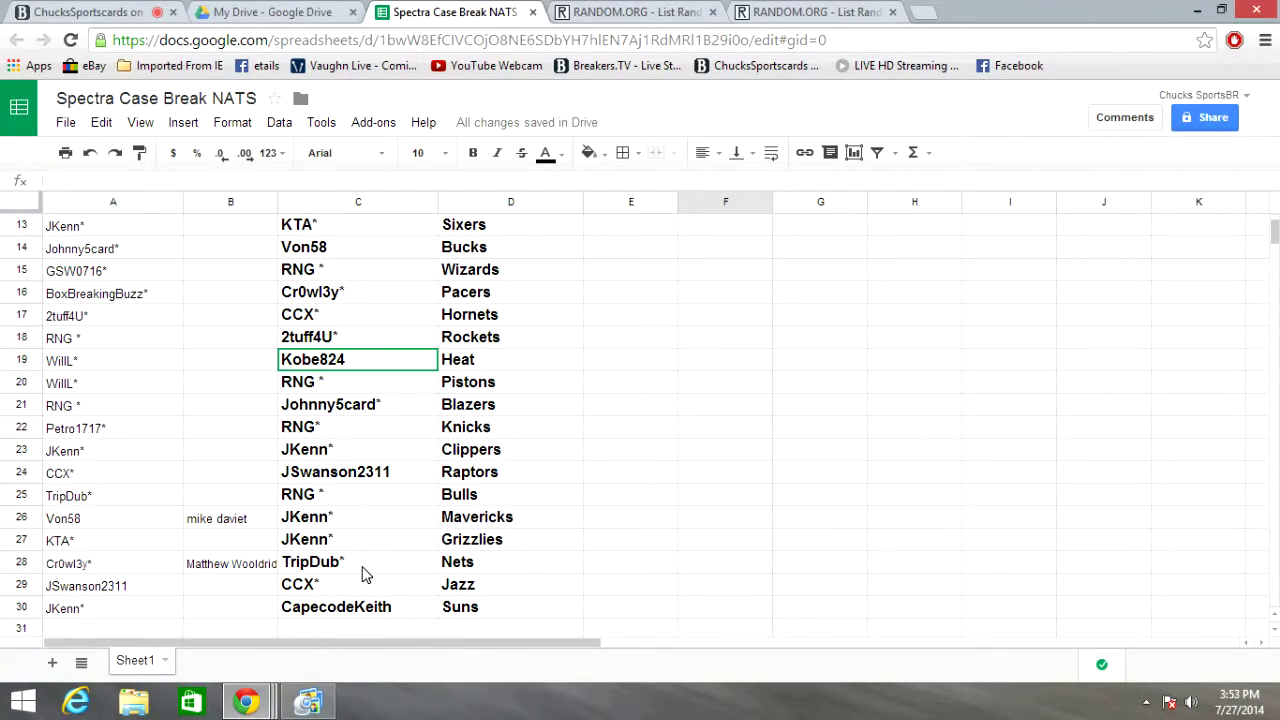
pyautogui.scroll(-1, 658, 535)
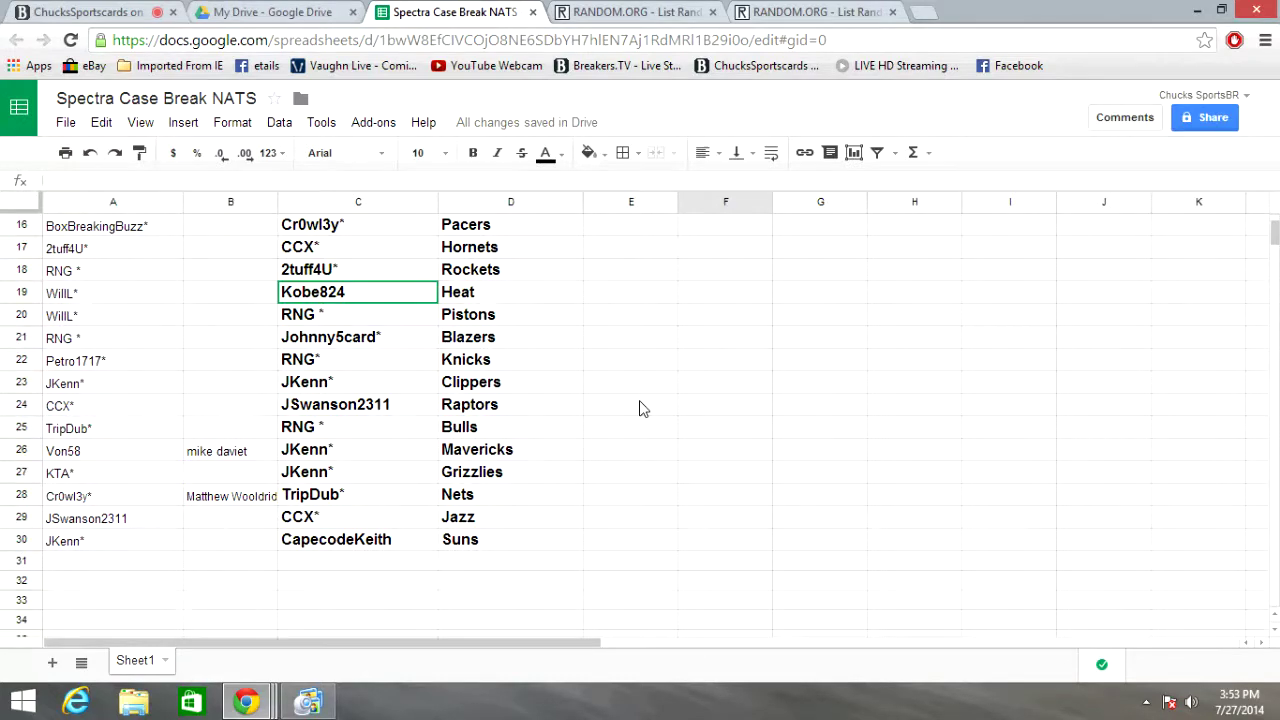
pyautogui.scroll(5, 643, 408)
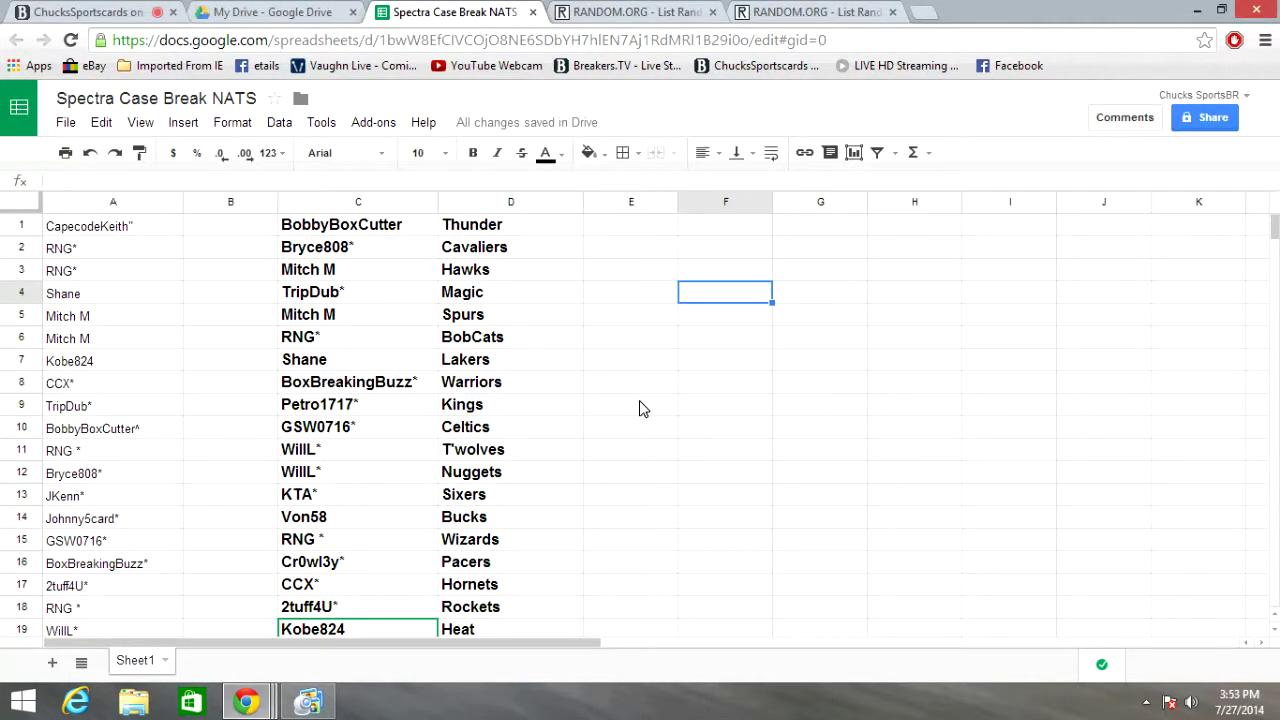
pyautogui.scroll(-5, 586, 289)
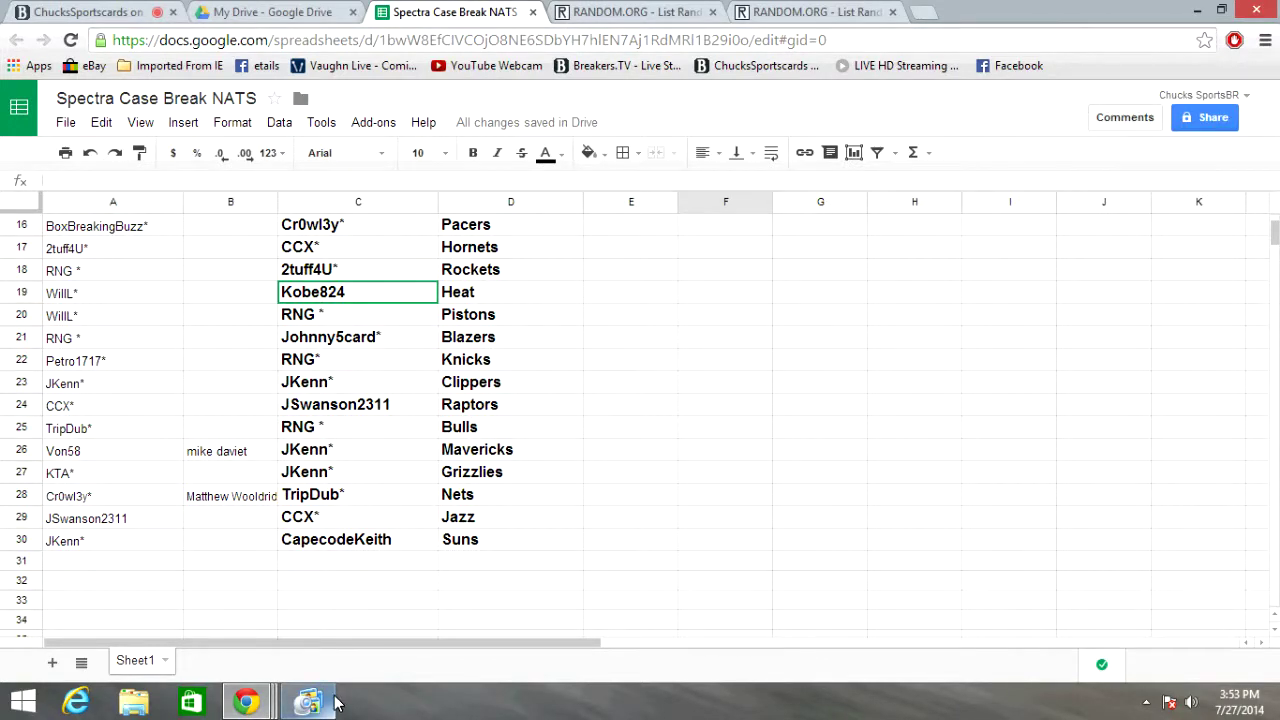
pyautogui.moveTo(320, 708)
pyautogui.click(330, 615)
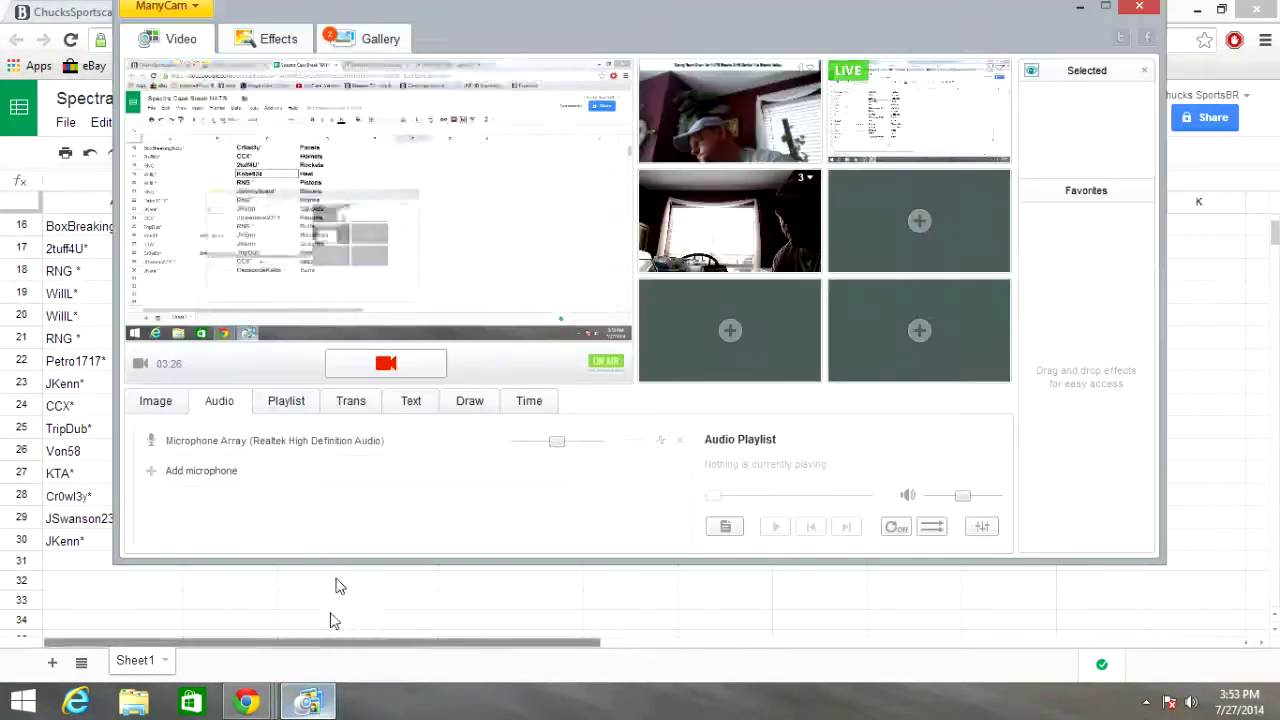